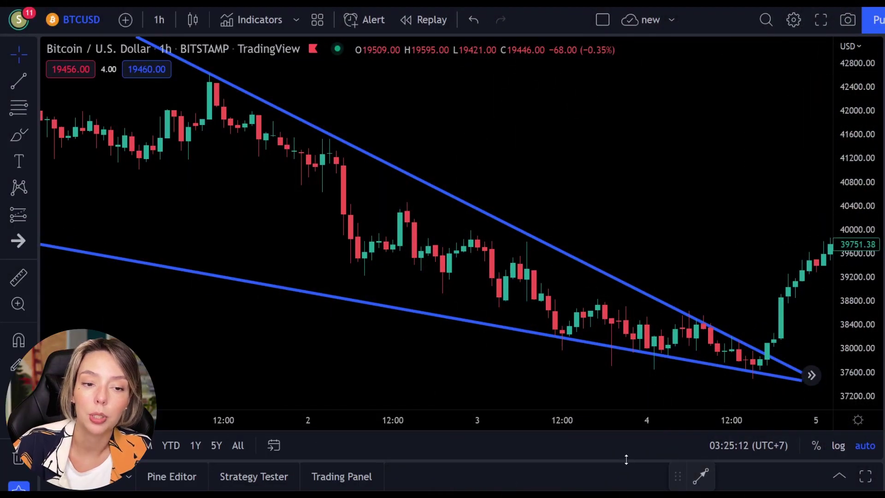
- Sketch the zigzag price swings inside the falling wedge with an upward breakout arrow using the Brush, and undo the stroke
left_click_drag(695, 213, 668, 221)
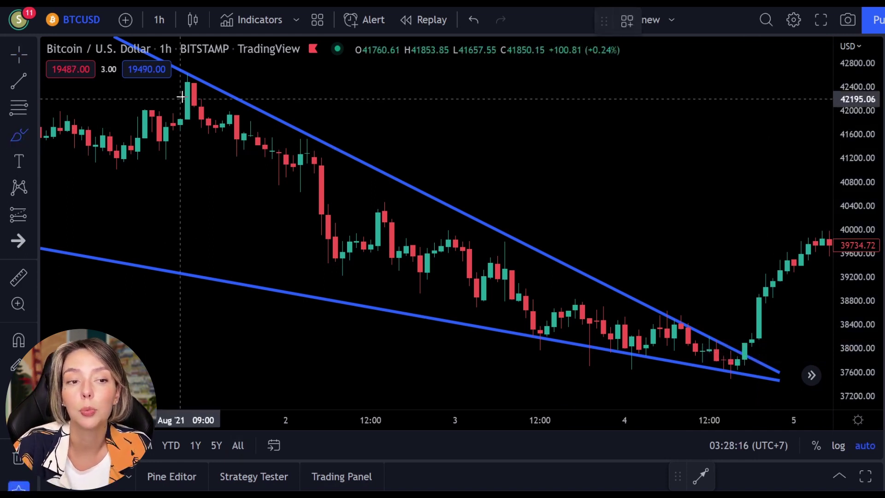
mouse_move(189, 92)
left_mouse_down()
mouse_move(330, 284)
mouse_move(419, 250)
mouse_move(477, 256)
mouse_move(525, 323)
mouse_move(602, 293)
mouse_move(647, 345)
mouse_move(693, 322)
mouse_move(702, 364)
mouse_move(714, 340)
mouse_move(727, 351)
mouse_move(758, 322)
mouse_move(770, 208)
mouse_move(753, 254)
mouse_move(773, 204)
left_mouse_up()
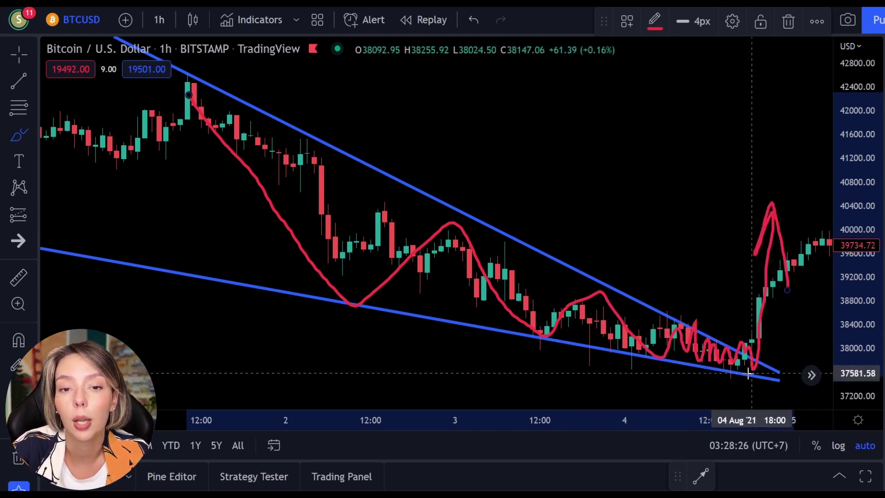
key("ctrl+z")
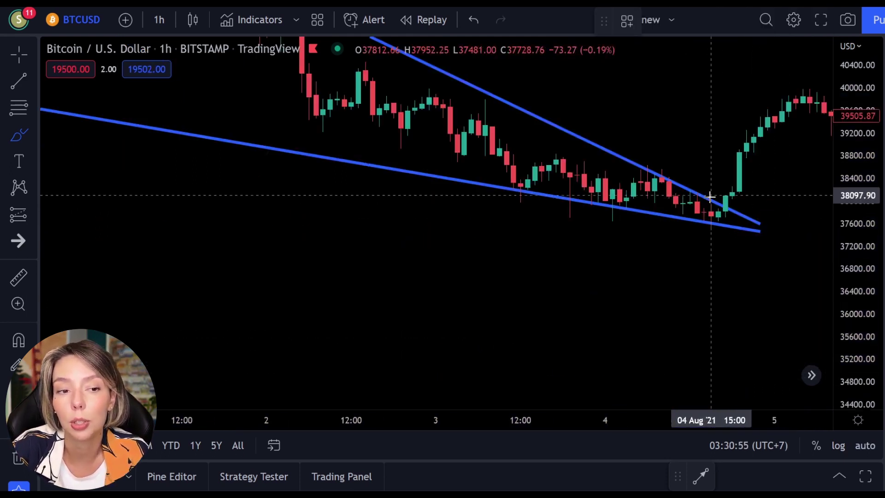
- Brush an upward arrow above and a downward arrow below the falling wedge's tip, and undo both
mouse_move(710, 195)
left_mouse_down()
mouse_move(727, 129)
mouse_move(760, 133)
left_mouse_up()
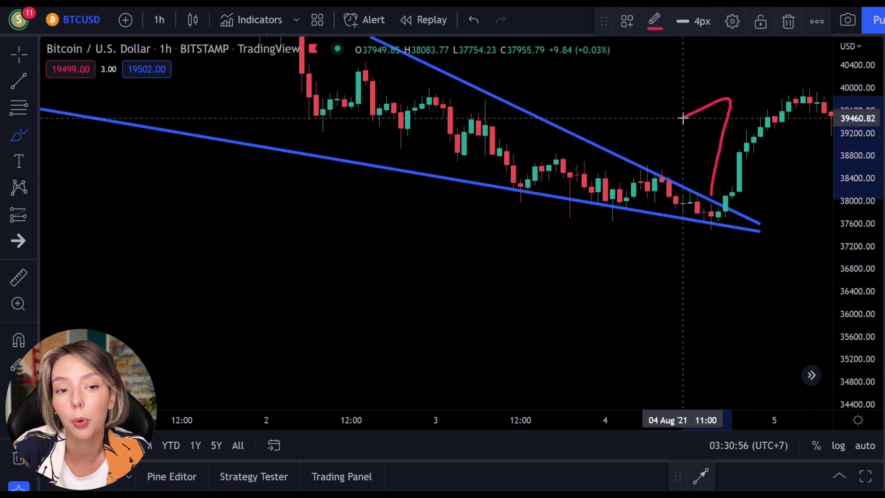
left_click_drag(686, 116, 732, 98)
mouse_move(710, 225)
left_mouse_down()
mouse_move(628, 346)
mouse_move(641, 290)
mouse_move(674, 330)
left_mouse_up()
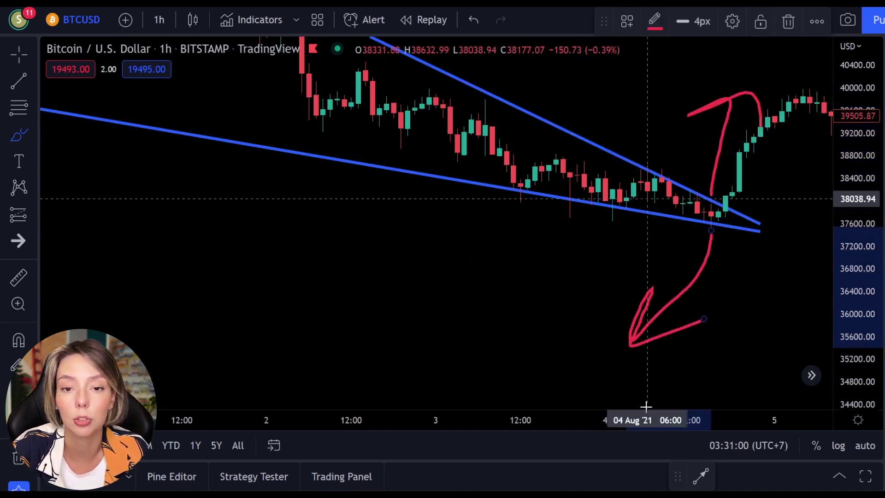
key("ctrl+z")
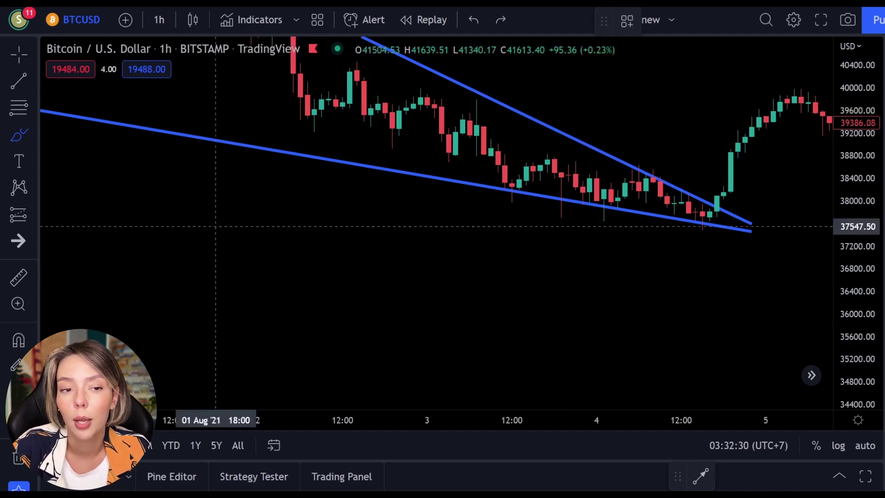
- Brush a stroke rising from the candles near the wedge's tip toward the breakout move, and undo it
left_click(19, 54)
mouse_move(430, 233)
left_mouse_down()
mouse_move(458, 318)
mouse_move(462, 371)
left_mouse_up()
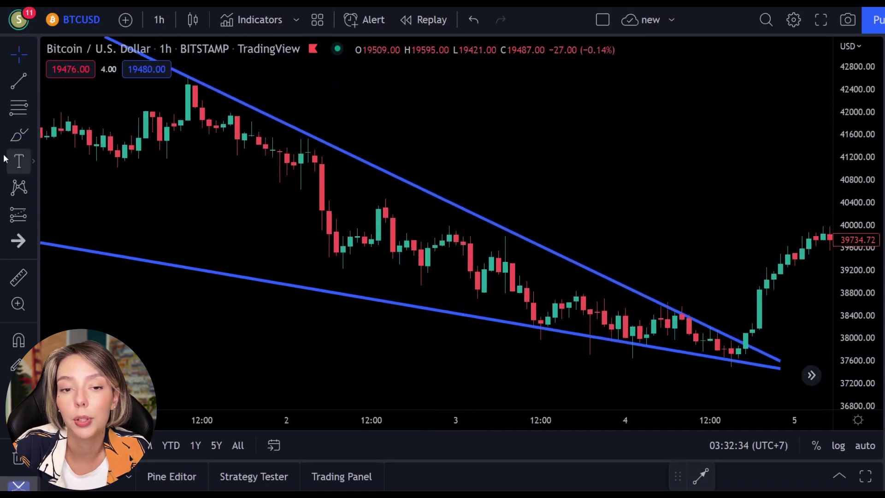
left_click(19, 135)
mouse_move(718, 316)
left_mouse_down()
mouse_move(762, 202)
mouse_move(750, 152)
mouse_move(775, 150)
mouse_move(779, 255)
left_mouse_up()
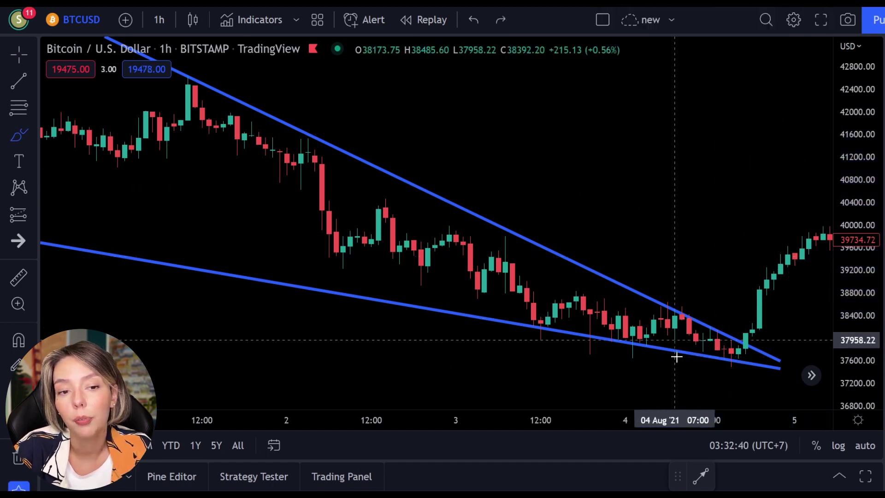
key("ctrl+z")
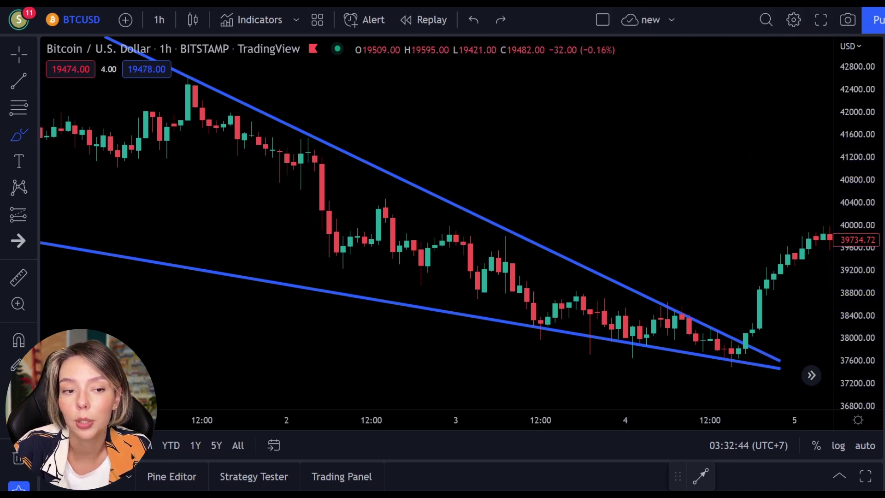
left_click_drag(703, 243, 705, 64)
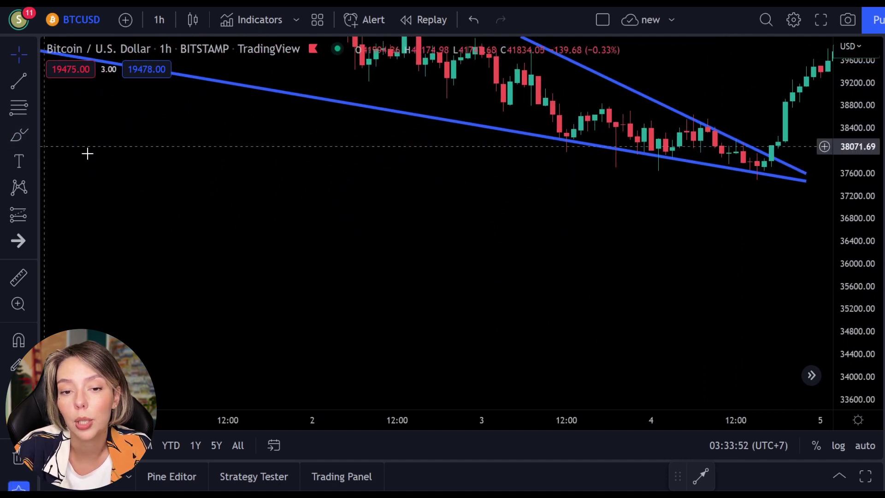
mouse_move(755, 175)
left_mouse_down()
mouse_move(602, 349)
mouse_move(587, 345)
mouse_move(734, 346)
left_mouse_up()
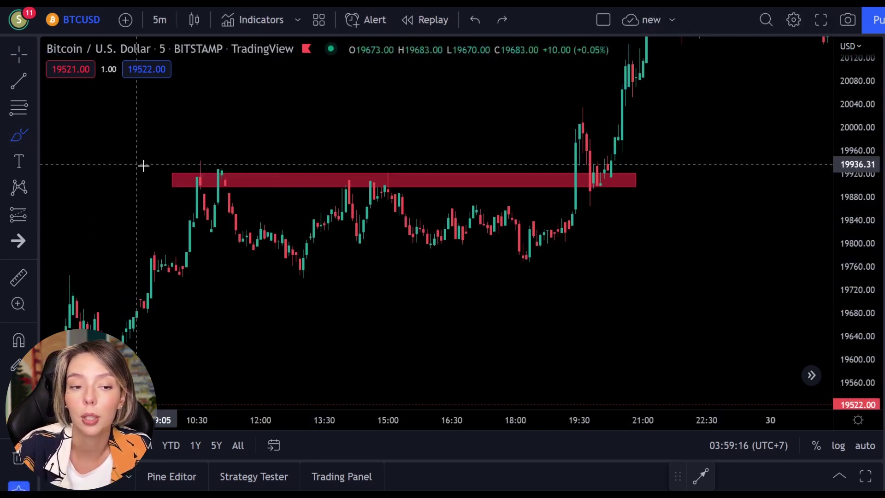
- Circle the four price touches along the red resistance zone on the 5-minute chart with the Brush
mouse_move(204, 161)
left_mouse_down()
mouse_move(178, 171)
mouse_move(201, 161)
mouse_move(217, 176)
mouse_move(237, 175)
left_mouse_up()
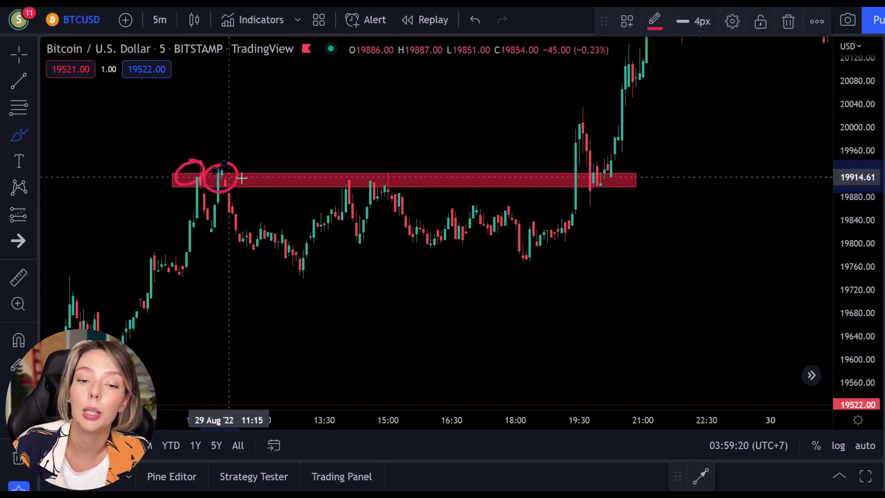
mouse_move(324, 158)
left_mouse_down()
mouse_move(341, 175)
mouse_move(312, 160)
left_mouse_up()
left_click_drag(395, 168, 376, 172)
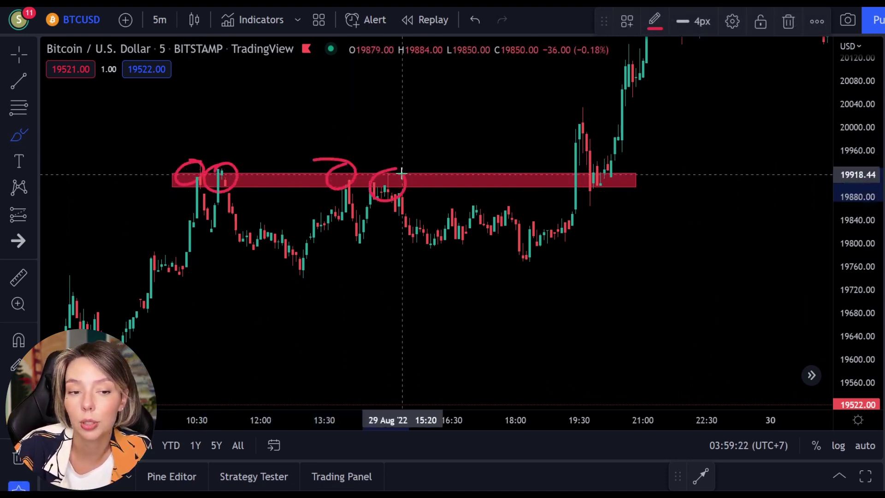
- Brush downward arrows from the first three circled touches to mark the rejections below the red zone
mouse_move(186, 194)
left_mouse_down()
mouse_move(218, 230)
mouse_move(204, 258)
left_mouse_up()
mouse_move(244, 201)
left_mouse_down()
mouse_move(316, 263)
mouse_move(273, 266)
left_mouse_up()
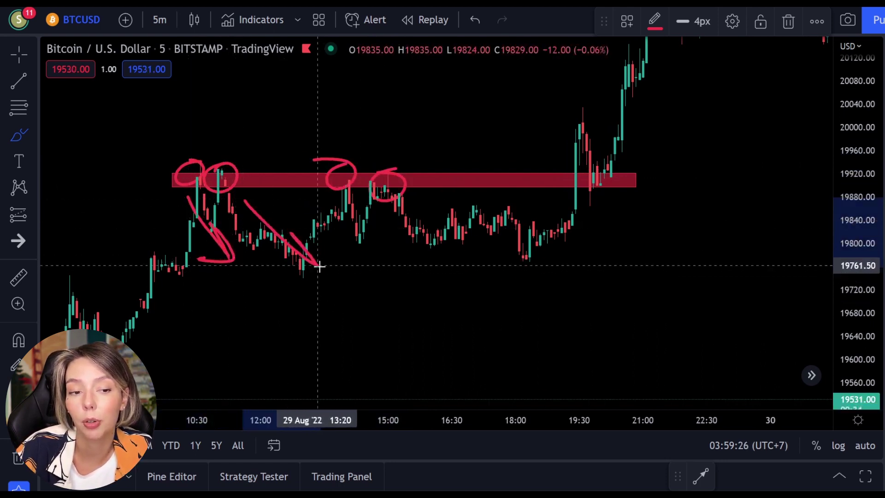
mouse_move(344, 202)
left_mouse_down()
mouse_move(382, 288)
mouse_move(385, 259)
mouse_move(327, 296)
left_mouse_up()
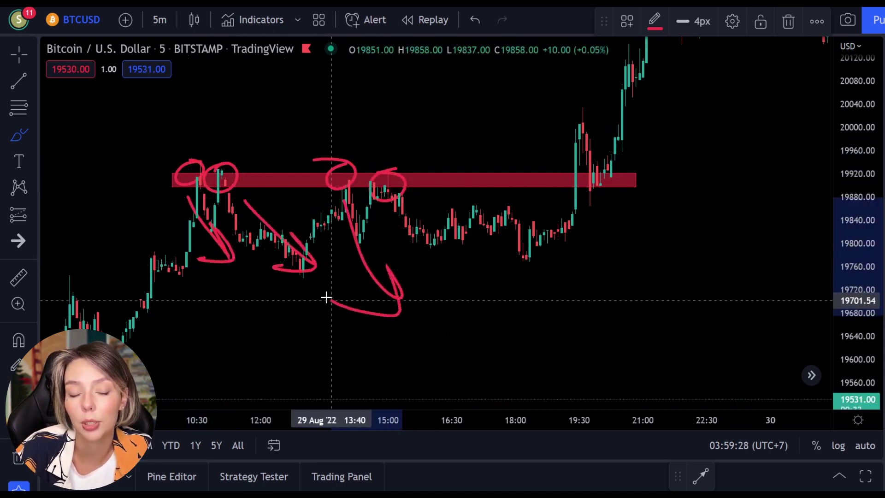
- Undo the brushed circles and rejection arrows around the red resistance zone
key("ctrl+z")
key("ctrl+z")
key("ctrl+z")
key("ctrl+z")
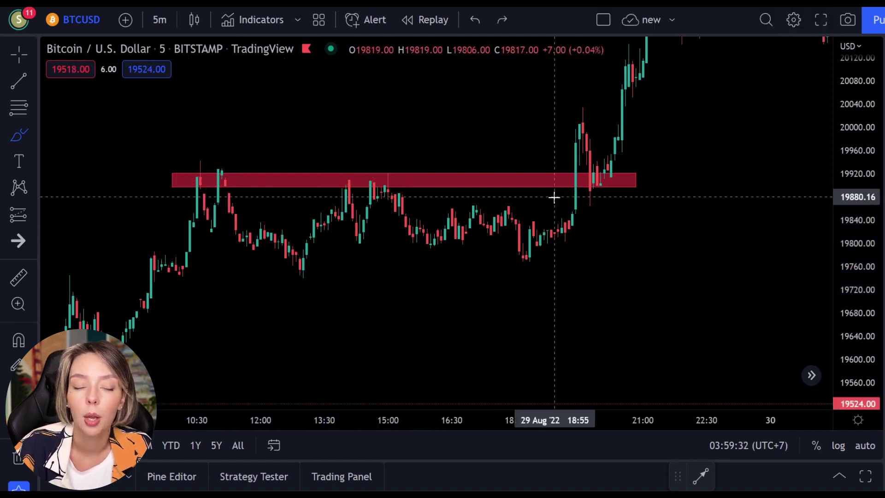
- Brush a stroke starting just below the red zone near 18:55 across the breakout area, and undo it
mouse_move(556, 196)
left_mouse_down()
mouse_move(563, 171)
mouse_move(548, 108)
mouse_move(579, 79)
mouse_move(625, 179)
mouse_move(613, 191)
mouse_move(678, 206)
left_mouse_up()
key("ctrl+z")
key("ctrl+z")
key("ctrl+z")
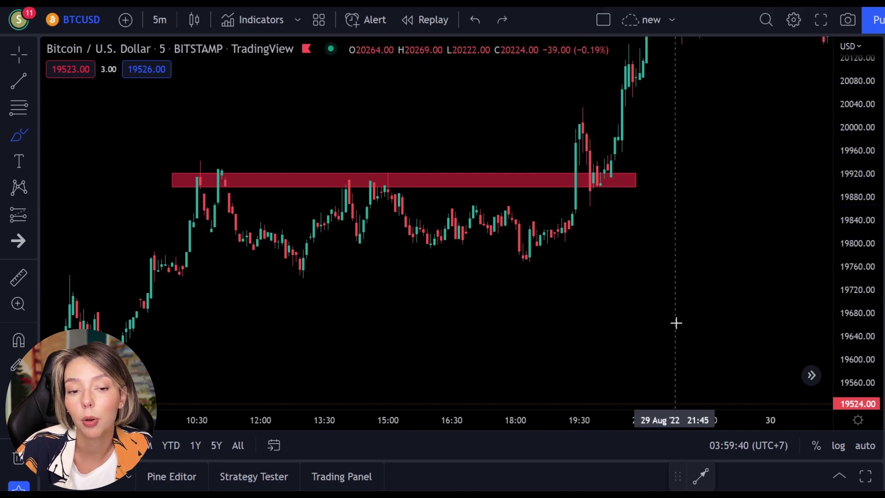
- Brush an upward arrow beside the rally beyond the red zone's end, and undo it
left_click(23, 57)
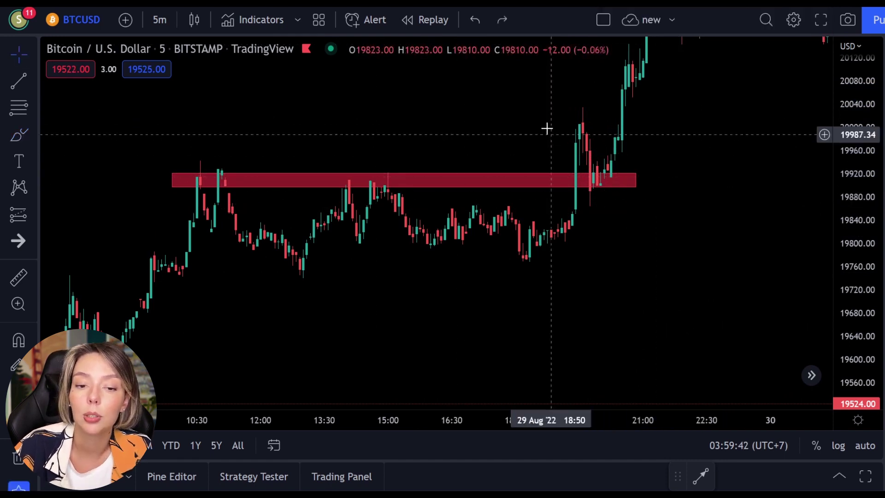
left_click_drag(545, 129, 399, 241)
left_click(17, 144)
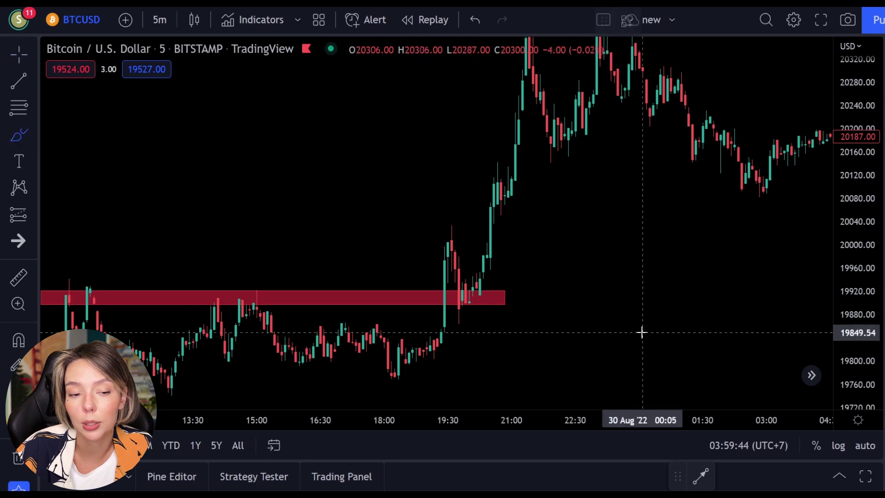
mouse_move(520, 293)
left_mouse_down()
mouse_move(561, 170)
mouse_move(610, 148)
mouse_move(575, 260)
left_mouse_up()
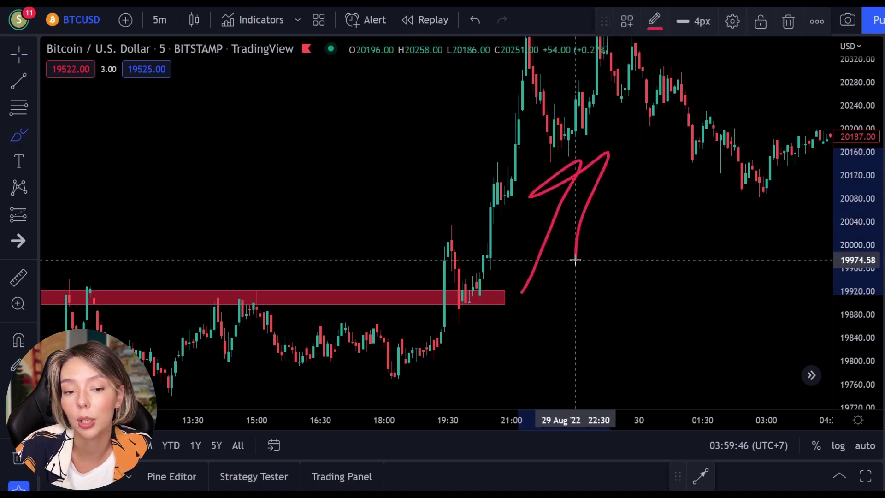
key("ctrl+z")
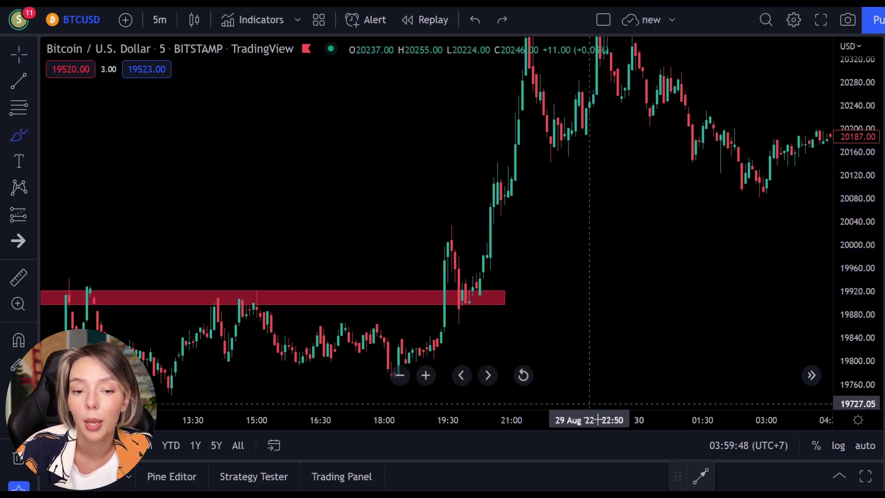
- Examine the breakout above the red resistance zone and the retest that follows it on the 5-minute chart
left_click(21, 58)
left_click_drag(393, 196, 515, 122)
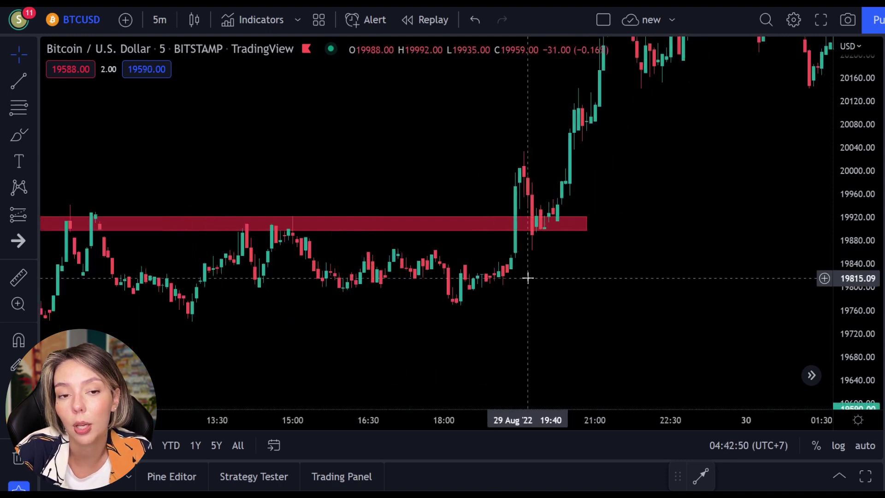
scroll(534, 286, "down", 3)
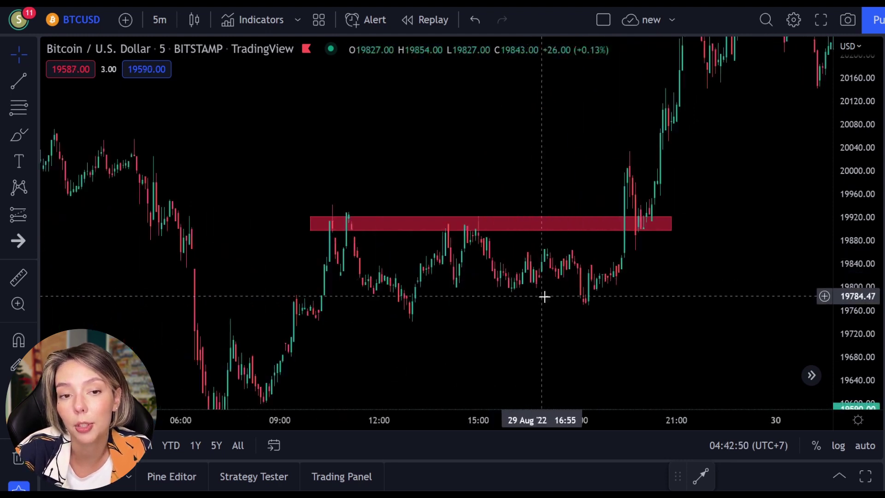
scroll(525, 304, "up", 2)
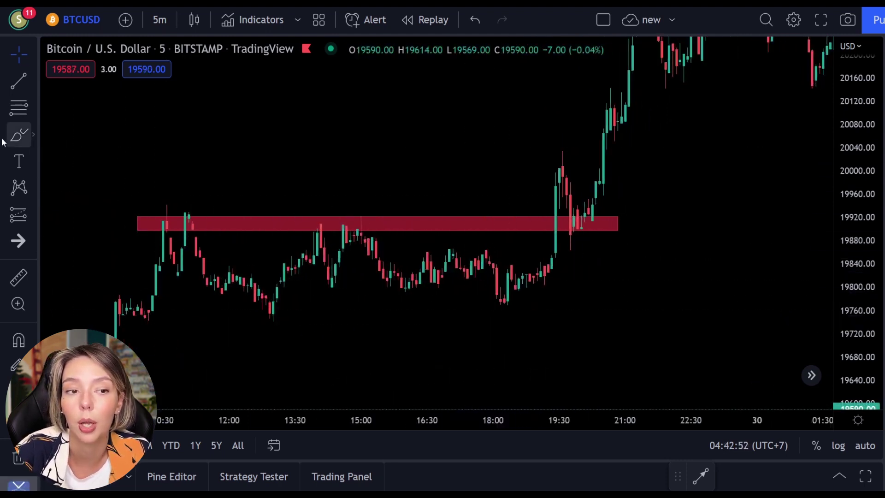
left_click_drag(488, 156, 409, 166)
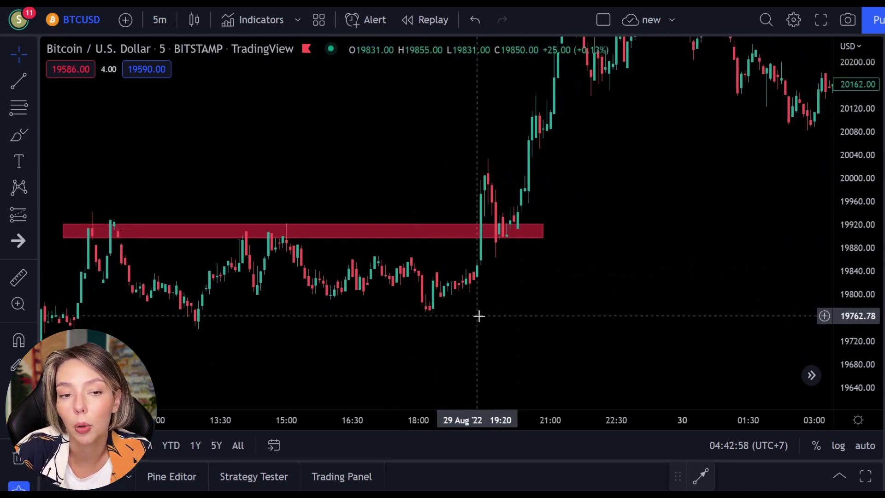
scroll(519, 288, "up", 2)
scroll(496, 295, "left", 3)
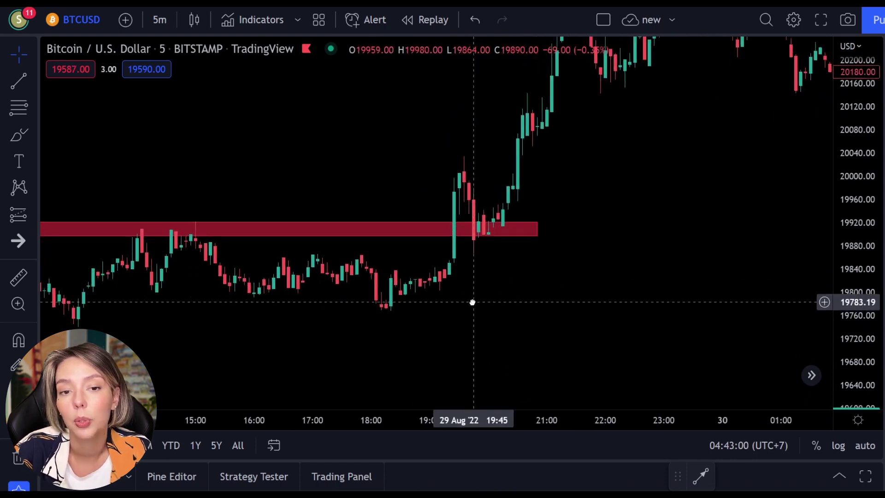
left_click_drag(874, 317, 862, 258)
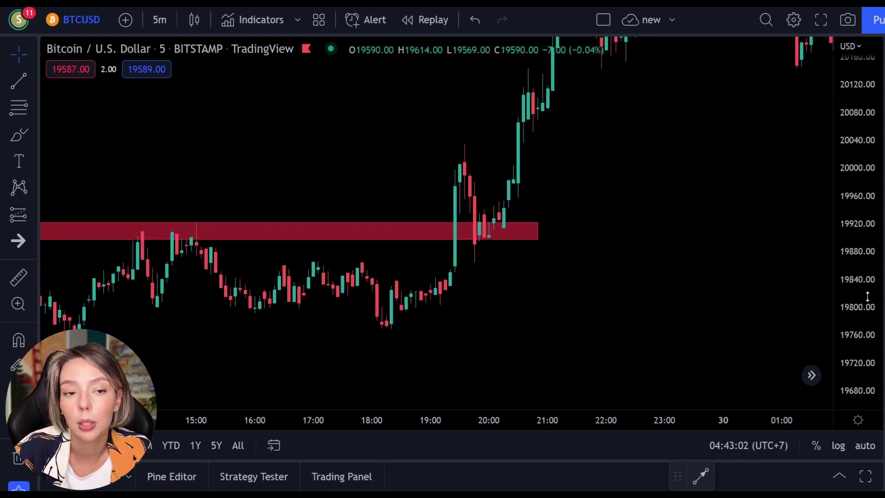
left_click_drag(726, 245, 707, 263)
- Mark the retest candles at the red zone with the Brush, and undo the mark
left_click(20, 135)
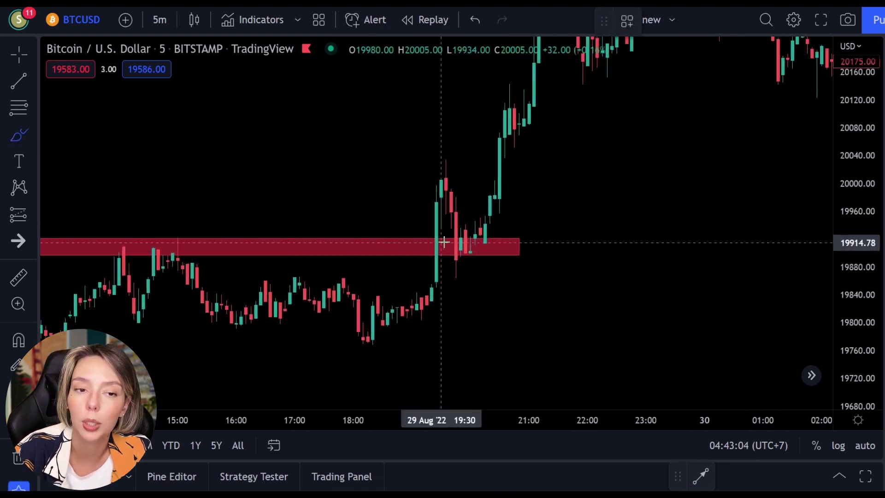
mouse_move(482, 240)
left_mouse_down()
mouse_move(490, 271)
mouse_move(476, 230)
left_mouse_up()
key("ctrl+z")
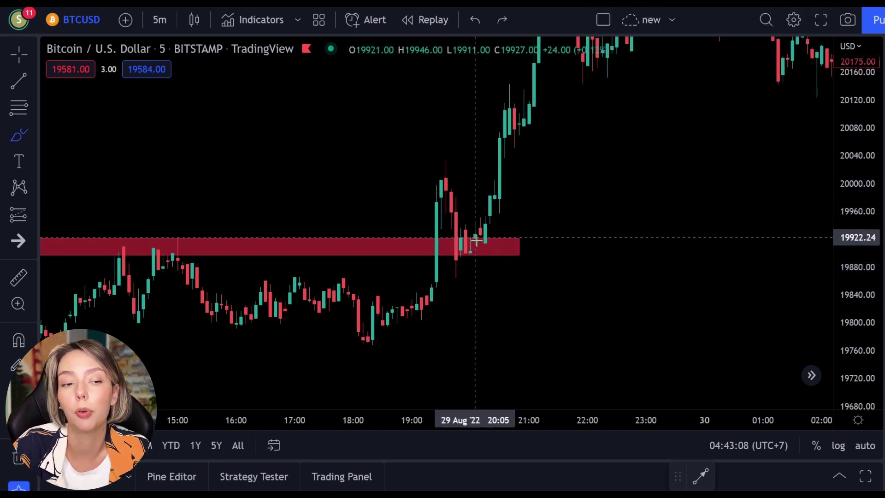
- Brush an upward arrow beside the breakout candle and a downward pullback stroke from its peak, erasing each one
mouse_move(412, 279)
left_mouse_down()
mouse_move(421, 152)
mouse_move(435, 183)
left_mouse_up()
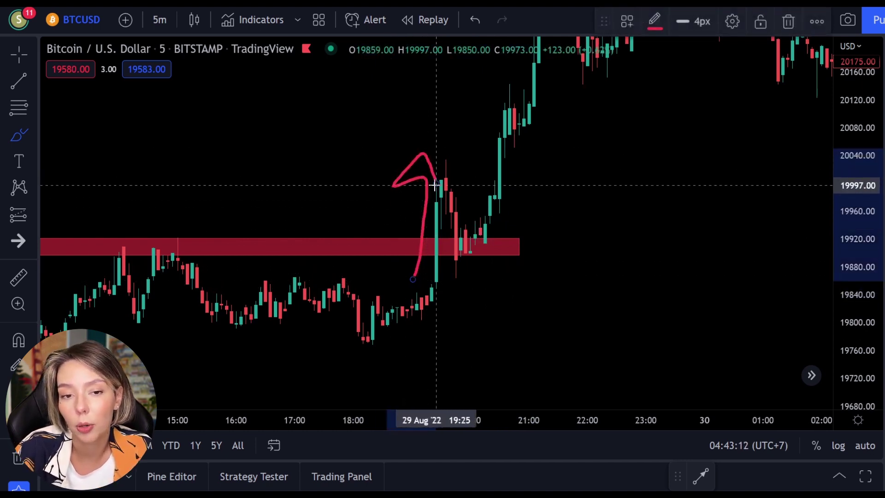
key("ctrl+z")
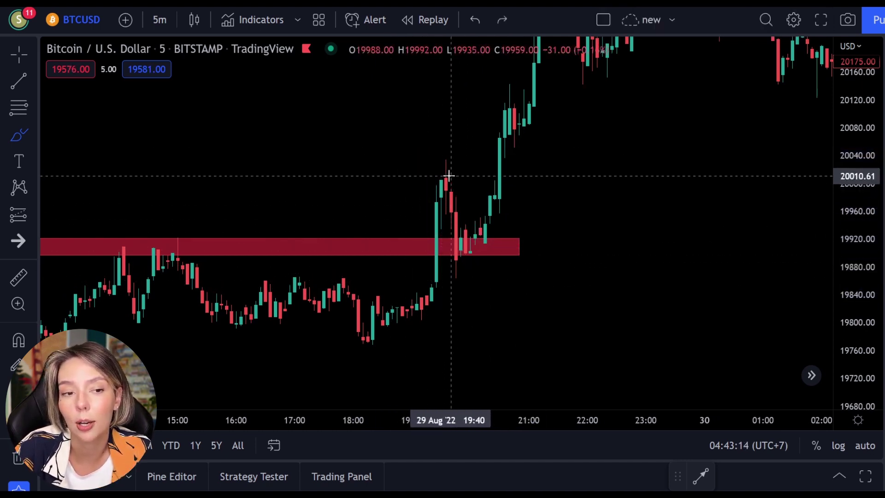
left_click_drag(448, 175, 501, 276)
key("Delete")
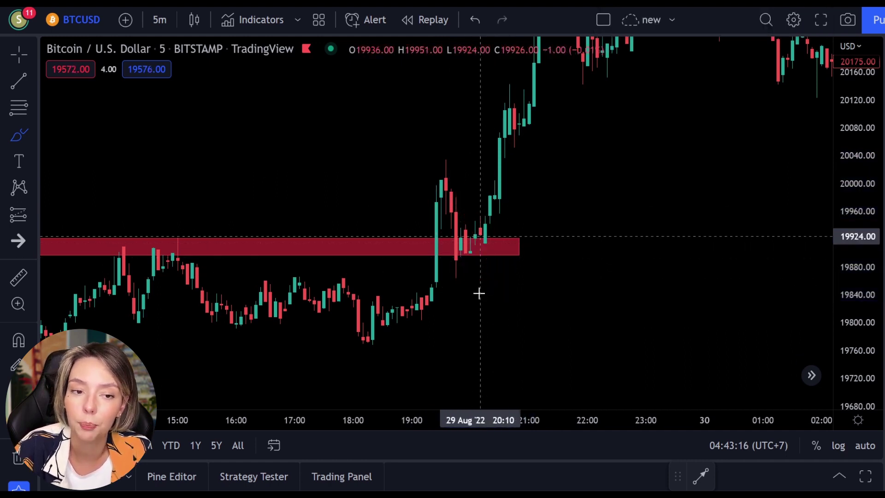
- Brush a wavy line over the retest candles and a short stroke at the zone before the breakout, erasing each one
left_click_drag(456, 253, 470, 251)
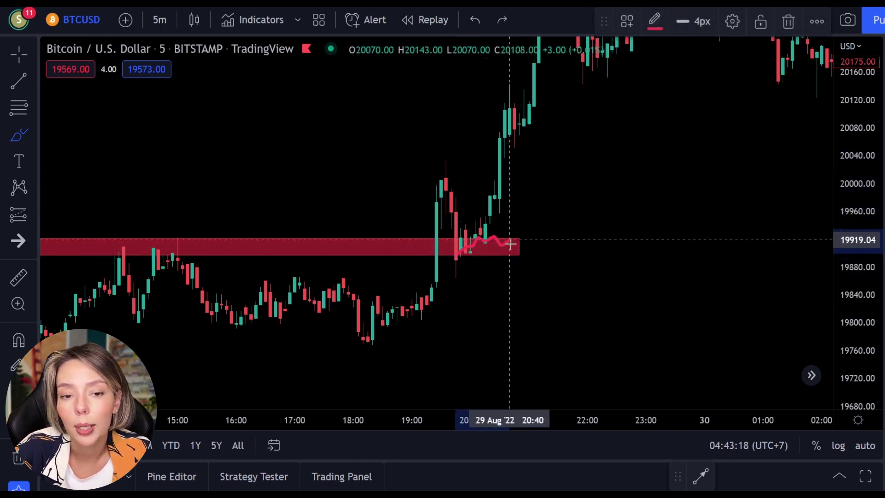
key("Delete")
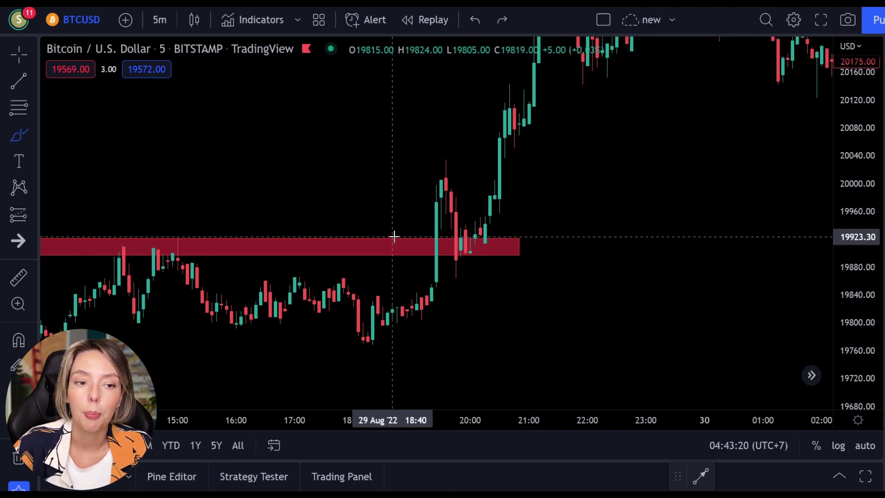
left_click_drag(394, 236, 404, 270)
key("Delete")
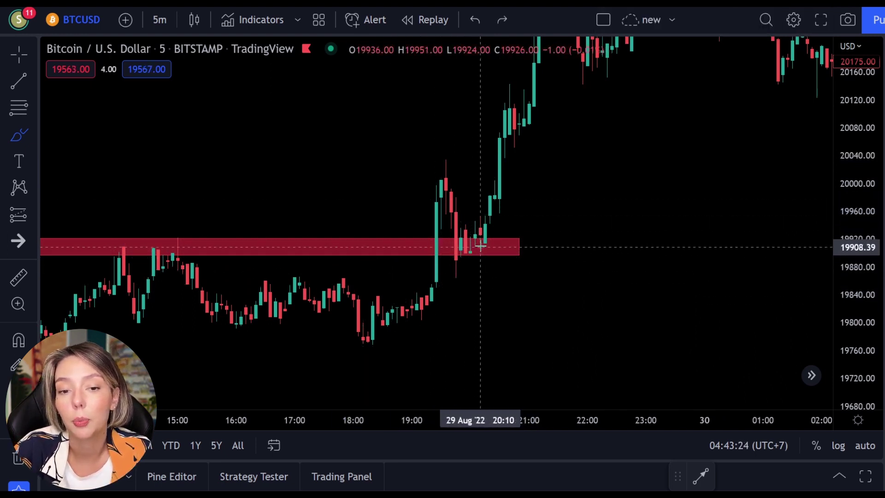
- Brush a stroke over the retest candles and another beside the breakout candle, erasing each one
left_click_drag(480, 245, 462, 285)
key("Delete")
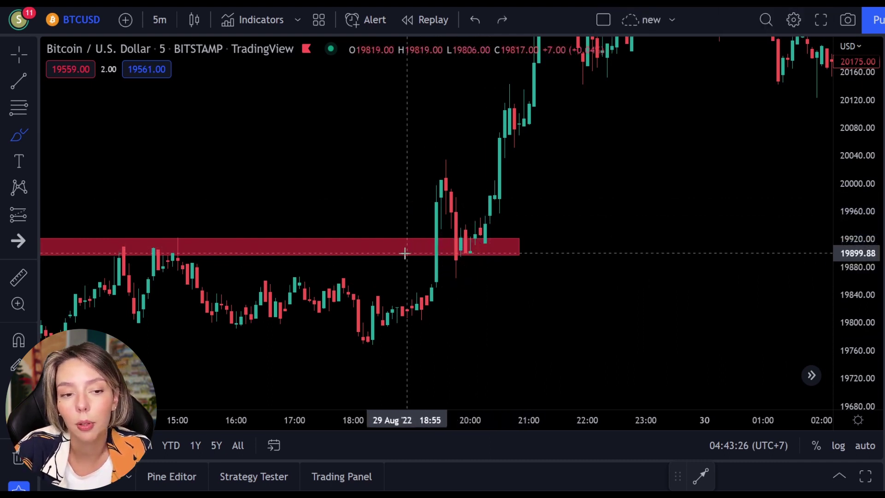
left_click_drag(404, 252, 433, 170)
key("Delete")
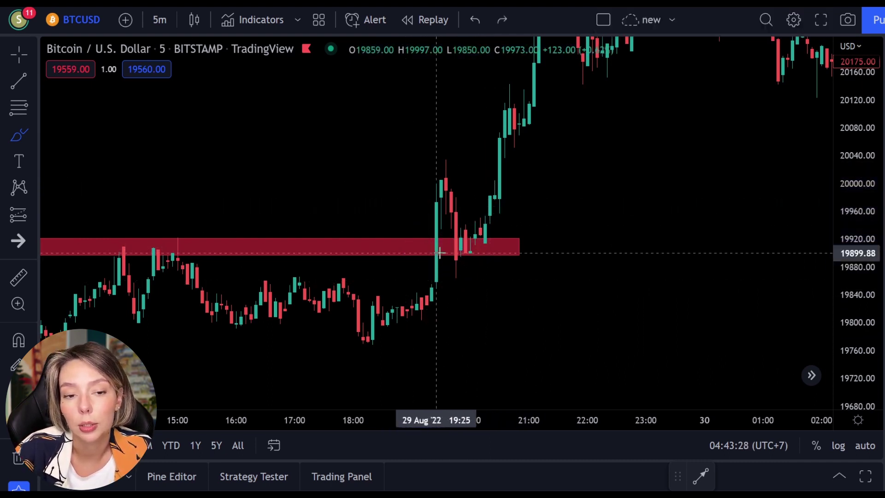
- Brush a downward arrow into the red zone, undo it, and circle the retest candles inside the zone
left_click_drag(452, 213, 464, 228)
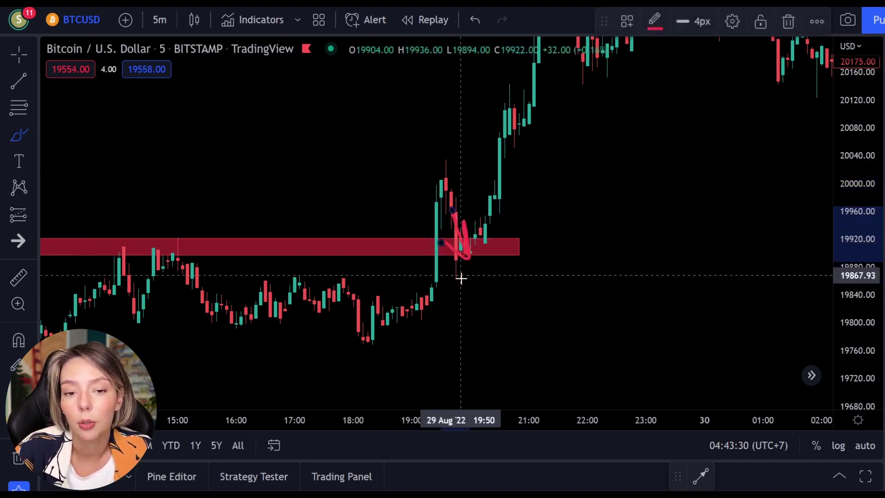
key("ctrl+z")
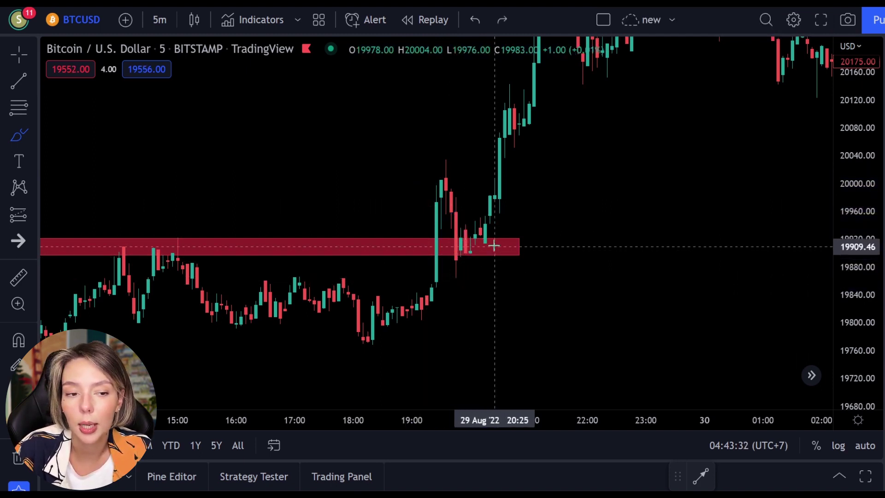
left_click_drag(493, 246, 479, 235)
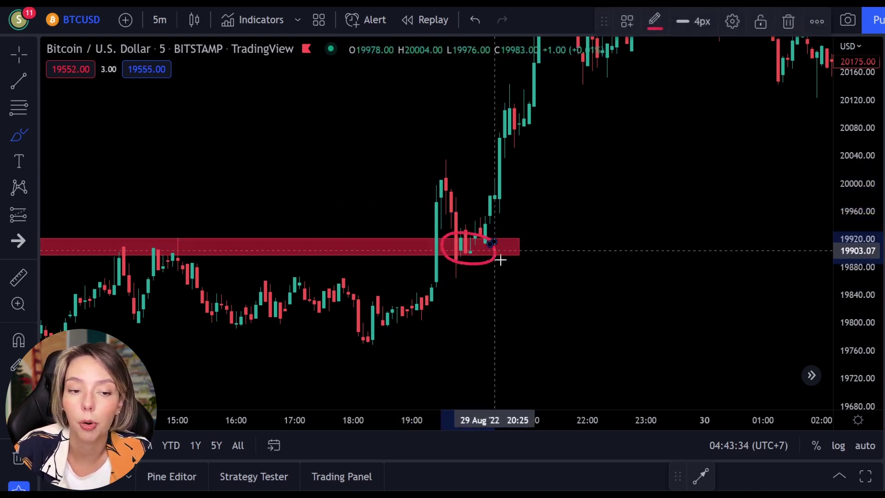
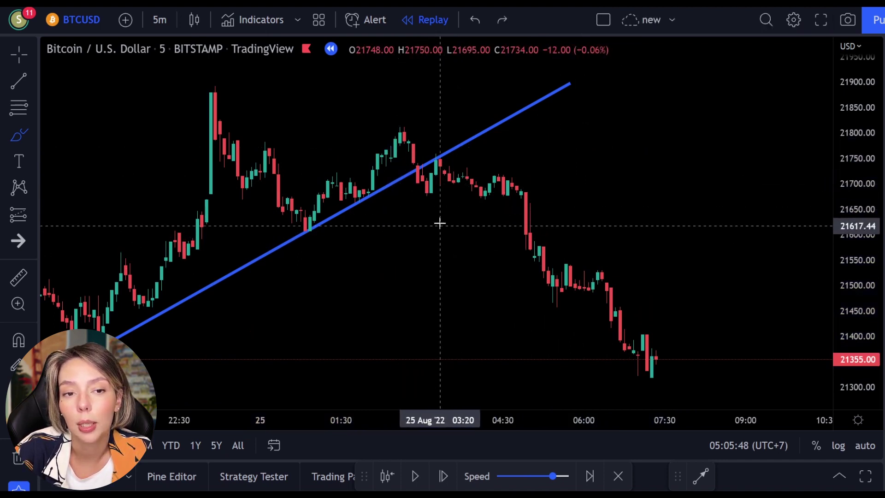
- Brush marks at the retest high and across the lows beneath the broken blue trendline, undoing each one
mouse_move(437, 147)
left_mouse_down()
mouse_move(428, 145)
mouse_move(455, 147)
left_mouse_up()
key("ctrl+z")
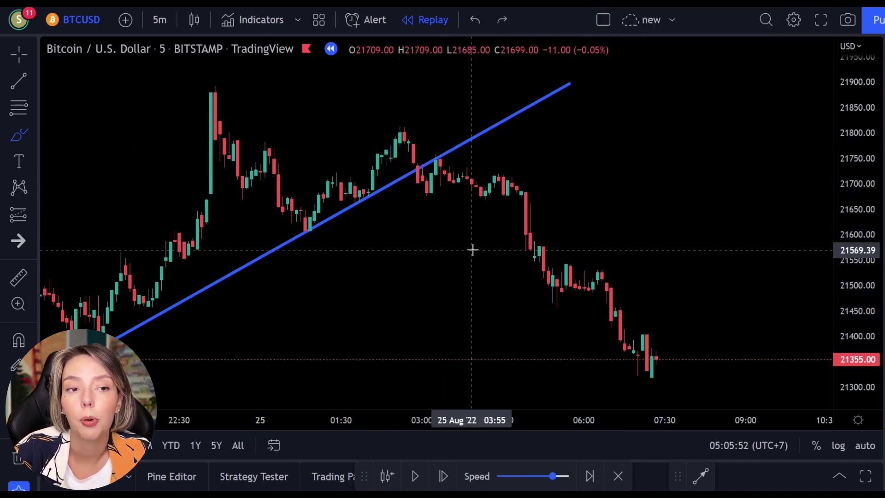
left_click_drag(857, 227, 866, 94)
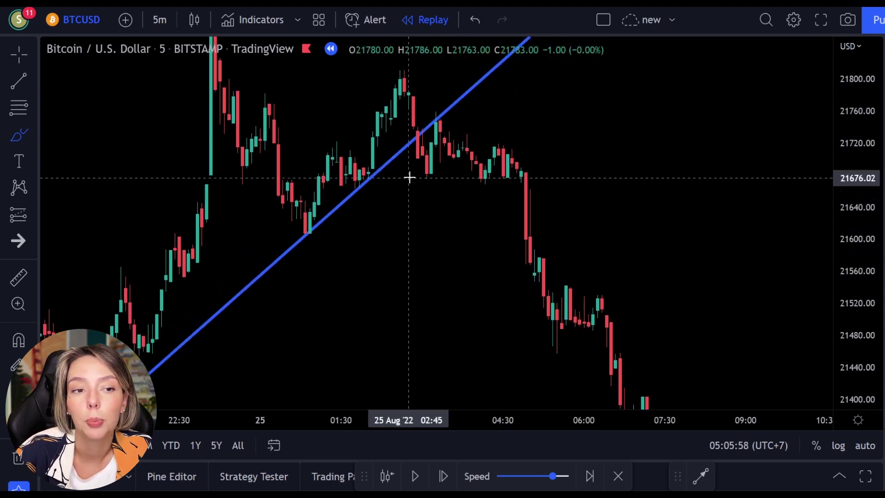
mouse_move(400, 174)
left_mouse_down()
mouse_move(477, 169)
mouse_move(473, 195)
left_mouse_up()
key("ctrl+z")
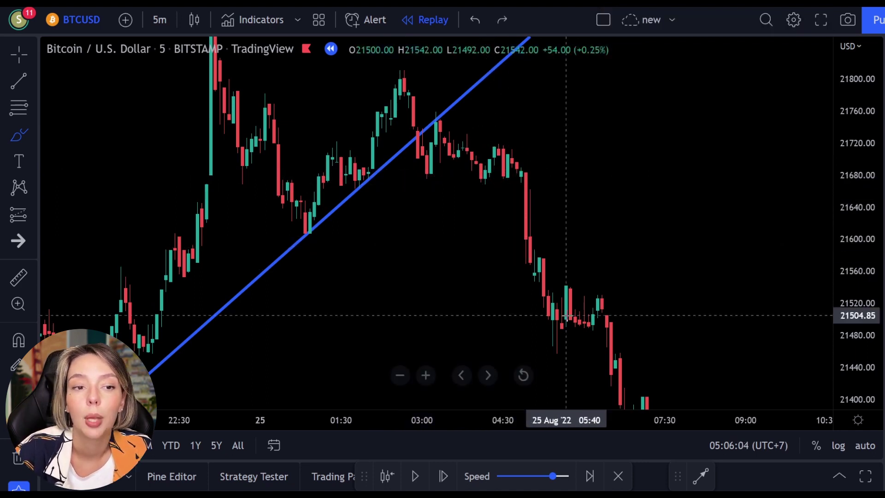
- Circle the point where price retests the blue trendline and brush a second mark at that candle, undoing both
mouse_move(458, 97)
left_mouse_down()
mouse_move(435, 110)
mouse_move(455, 95)
left_mouse_up()
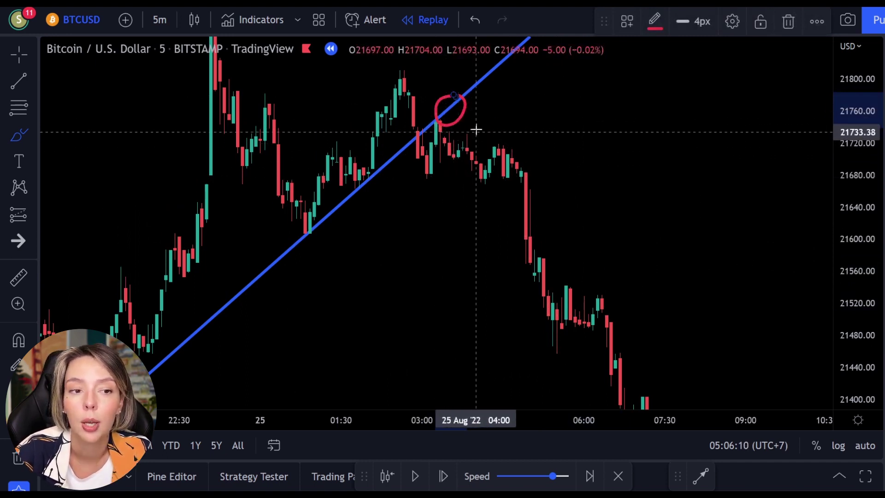
key("ctrl+z")
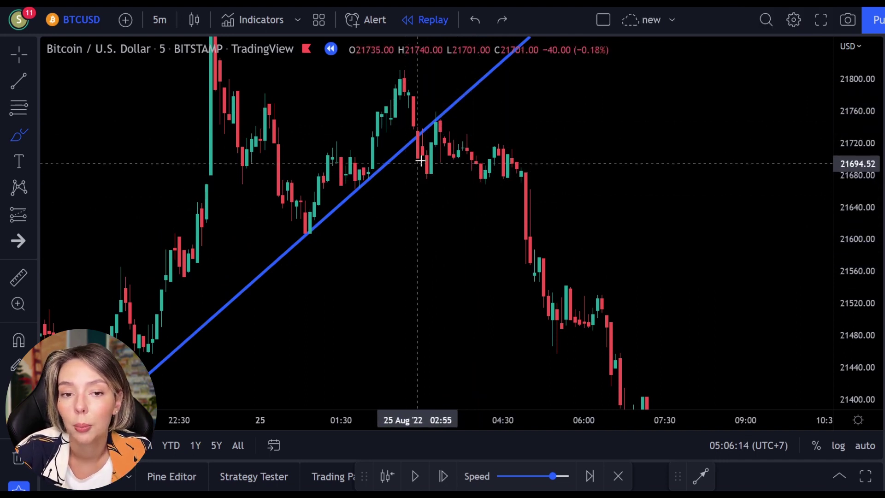
left_click_drag(443, 105, 429, 140)
key("ctrl+z")
- Brush a support line under the post-breakdown lows with circles at the low and retest high and a downward arrow, and undo them all
left_click_drag(411, 169, 473, 174)
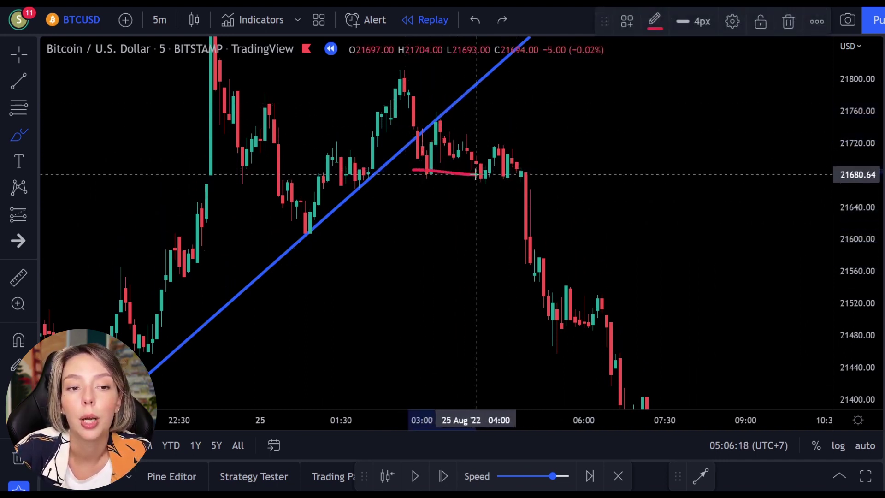
left_click_drag(528, 168, 534, 164)
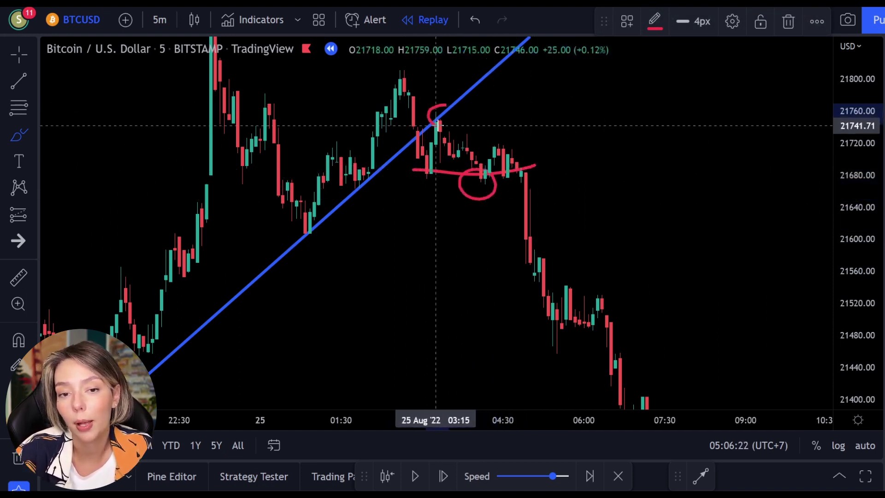
mouse_move(435, 137)
left_mouse_down()
mouse_move(460, 239)
mouse_move(429, 210)
left_mouse_up()
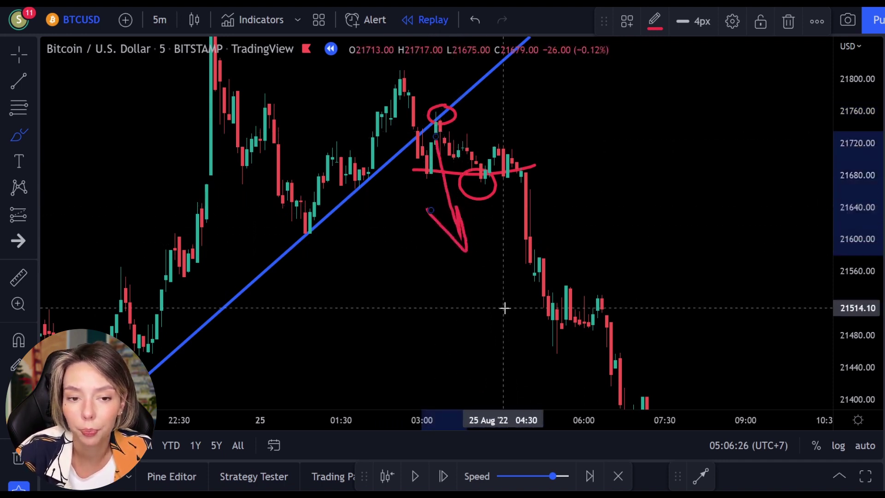
key("ctrl+z")
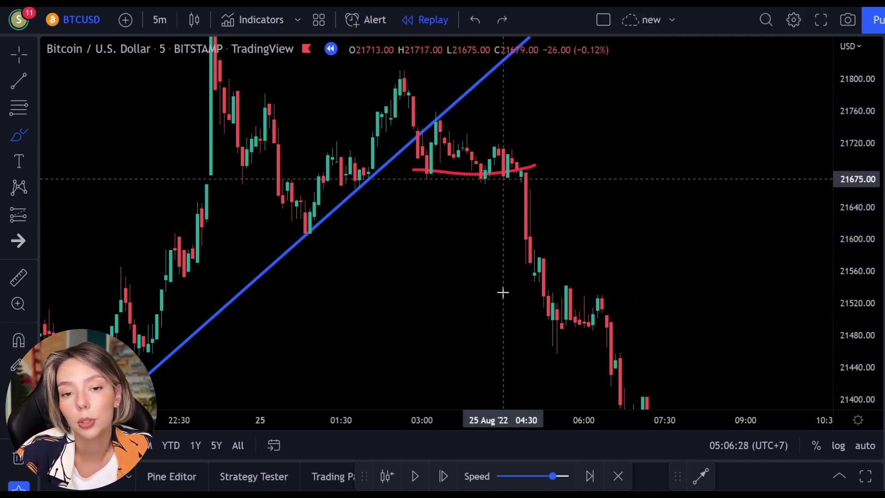
key("ctrl+z")
- Brush a large downward arrow beside the sell-off following the trendline retest, and delete it
mouse_move(524, 133)
left_mouse_down()
mouse_move(711, 262)
mouse_move(738, 305)
mouse_move(731, 237)
mouse_move(725, 312)
mouse_move(638, 246)
left_mouse_up()
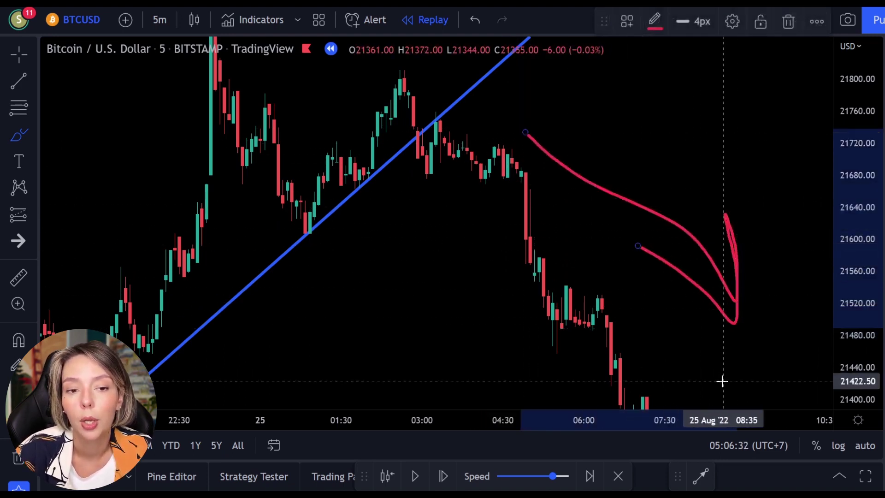
key("Delete")
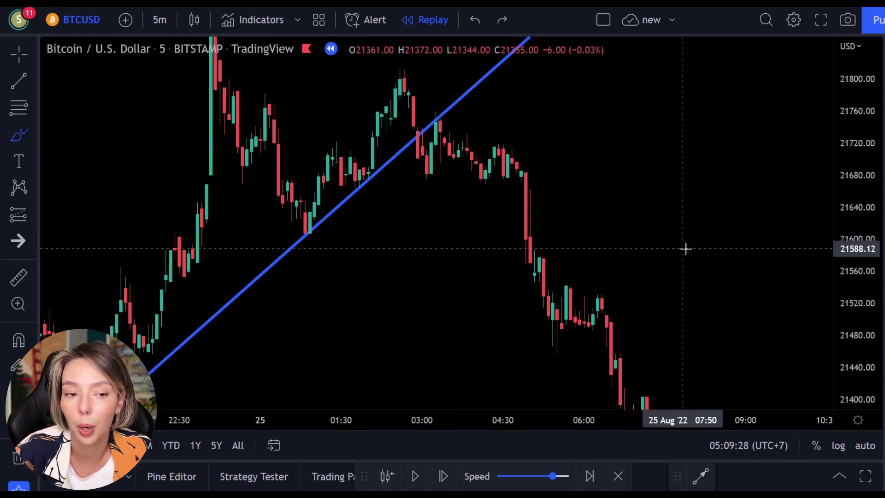
left_click_drag(850, 161, 851, 233)
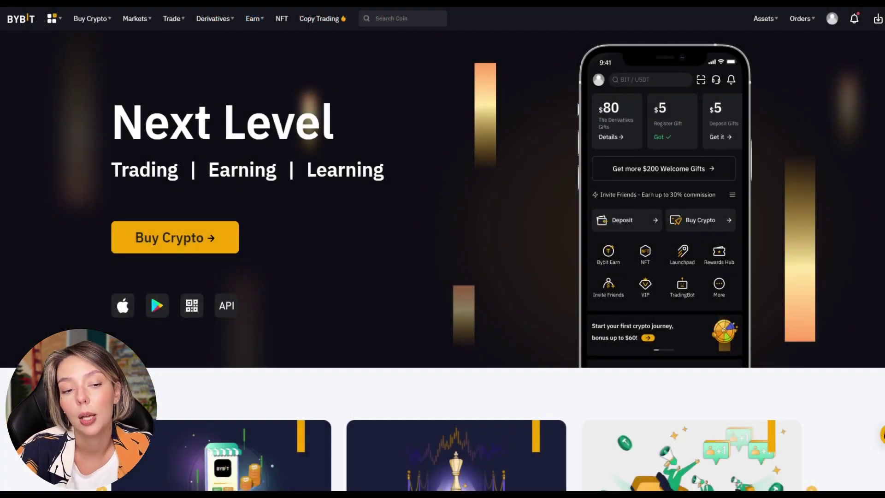
- Switch to the Bybit website and look through the homepage down to the product suite section
scroll(498, 124, "down", 4)
scroll(495, 155, "down", 10)
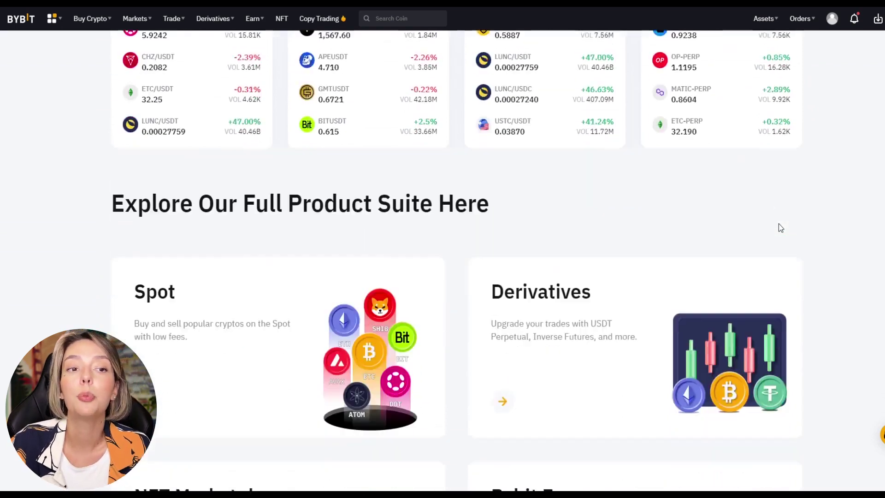
scroll(778, 221, "up", 15)
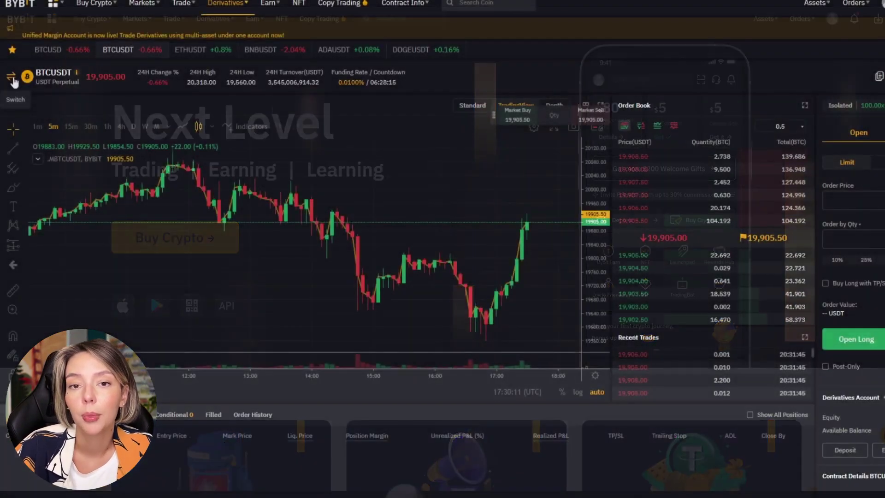
- Open the derivatives contract list from BTCUSDT, browse the USDT Perpetual contracts, and close the list
left_click(33, 69)
scroll(72, 221, "down", 20)
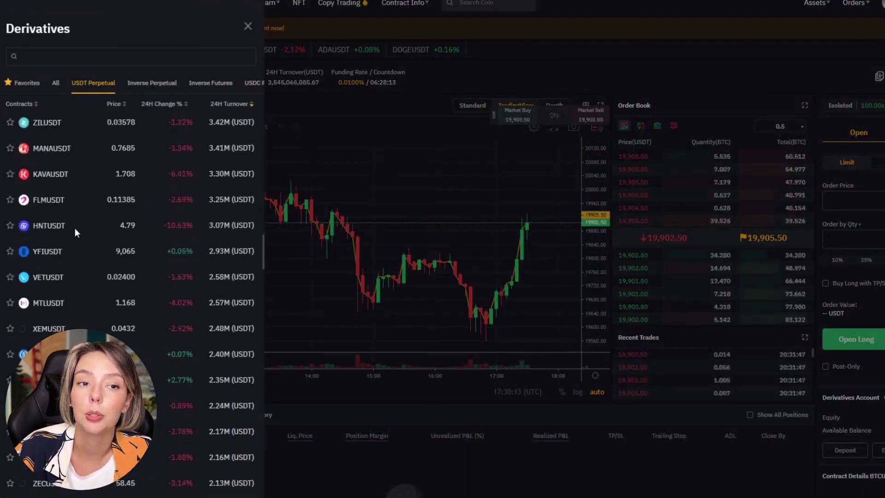
scroll(78, 231, "down", 8)
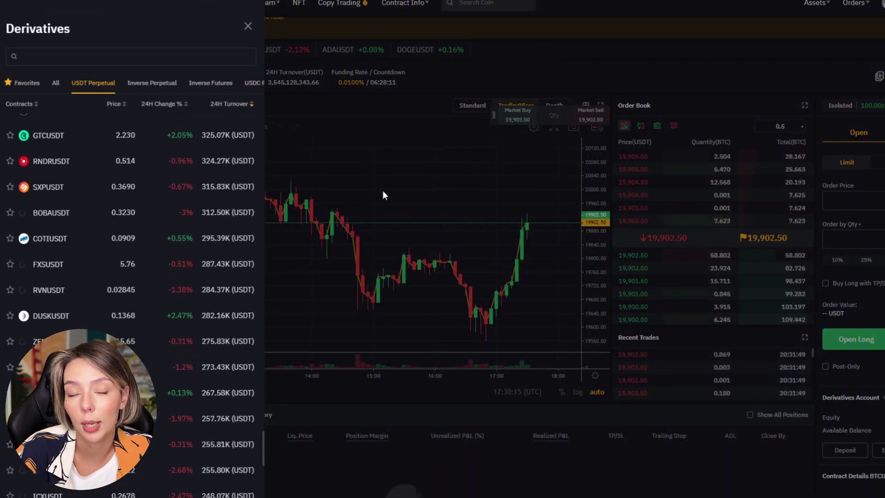
left_click(374, 206)
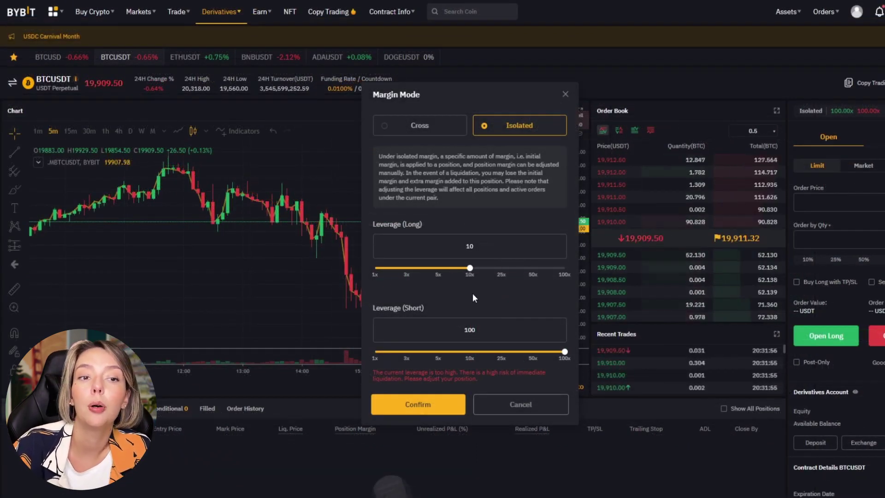
- Try adjusting the leverage in the BTCUSDT isolated margin settings and cancel the change
left_click_drag(556, 283, 567, 283)
left_click(527, 403)
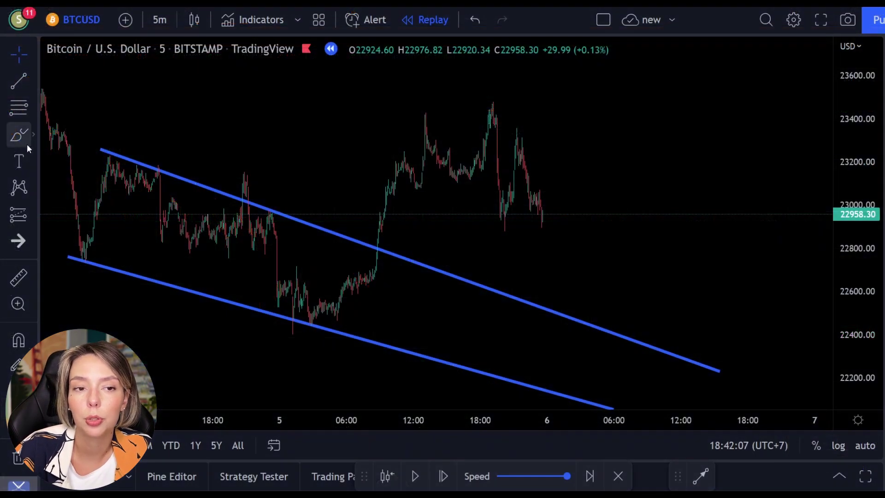
- Brush a zigzag breakout path with two retests of the wedge's upper blue line, ending at the recent high, and undo it
left_click(26, 143)
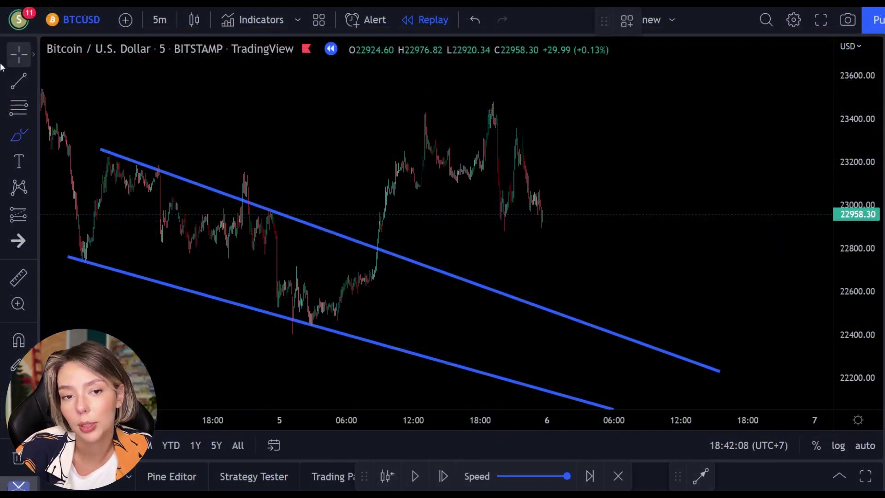
left_click_drag(604, 126, 545, 79)
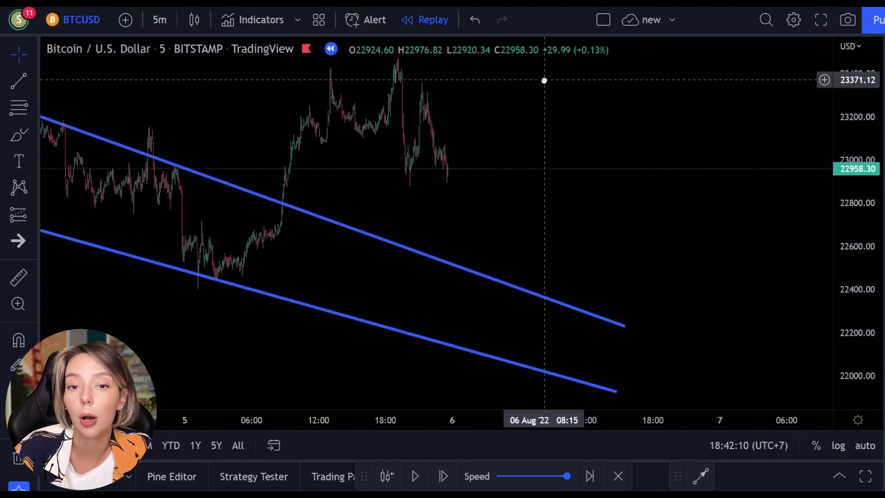
left_click(29, 139)
mouse_move(278, 210)
left_mouse_down()
mouse_move(283, 189)
mouse_move(304, 187)
mouse_move(334, 166)
mouse_move(345, 124)
mouse_move(415, 59)
left_mouse_up()
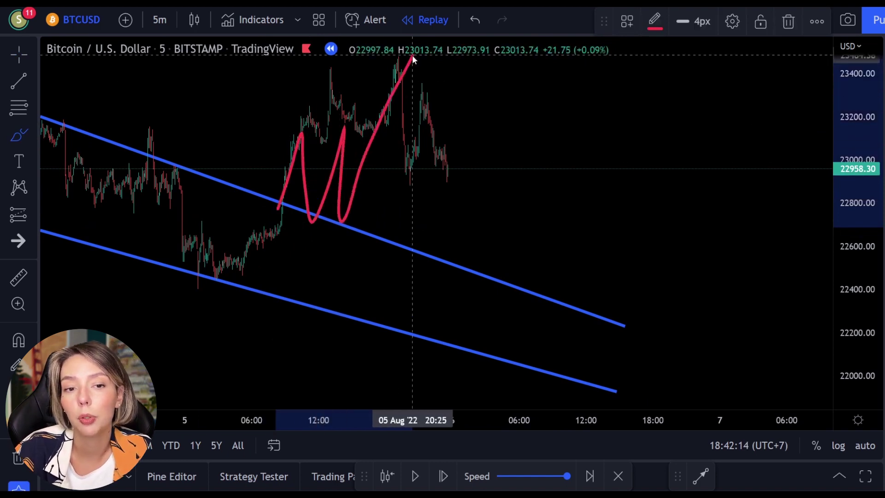
key("ctrl+z")
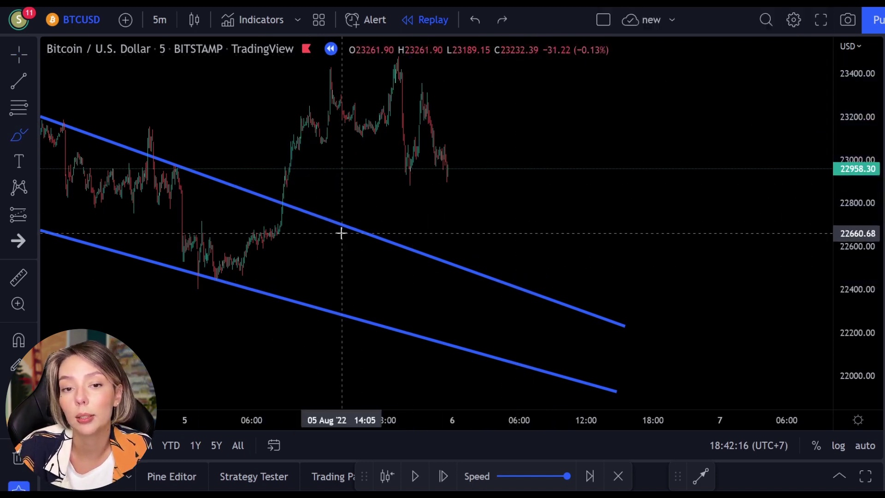
- Brush marks at the breakout above the wedge's upper line and farther along that line, undoing them
mouse_move(295, 191)
left_mouse_down()
mouse_move(289, 224)
mouse_move(292, 180)
left_mouse_up()
mouse_move(368, 198)
left_mouse_down()
mouse_move(399, 215)
mouse_move(365, 215)
left_mouse_up()
key("ctrl+z")
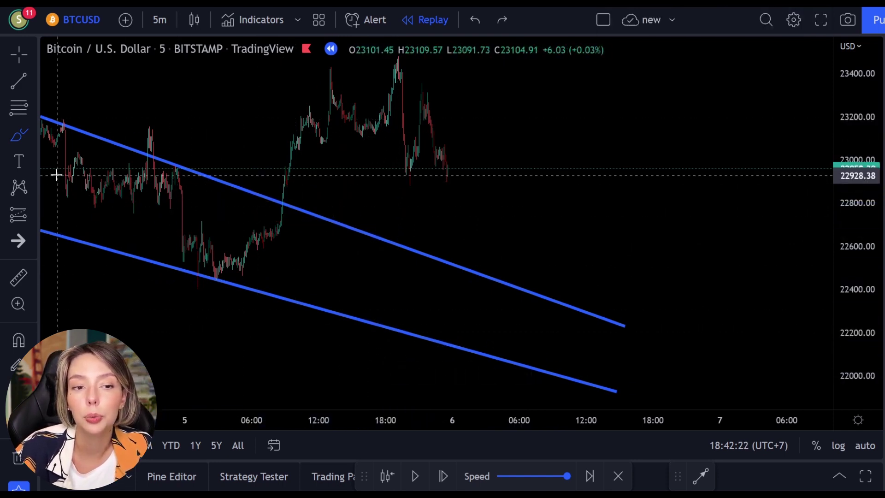
- Draw a green rectangle as a support zone from the wedge breakout point to beyond the latest candles, at about 22,775 to 22,835
left_click(15, 138)
left_click(85, 196)
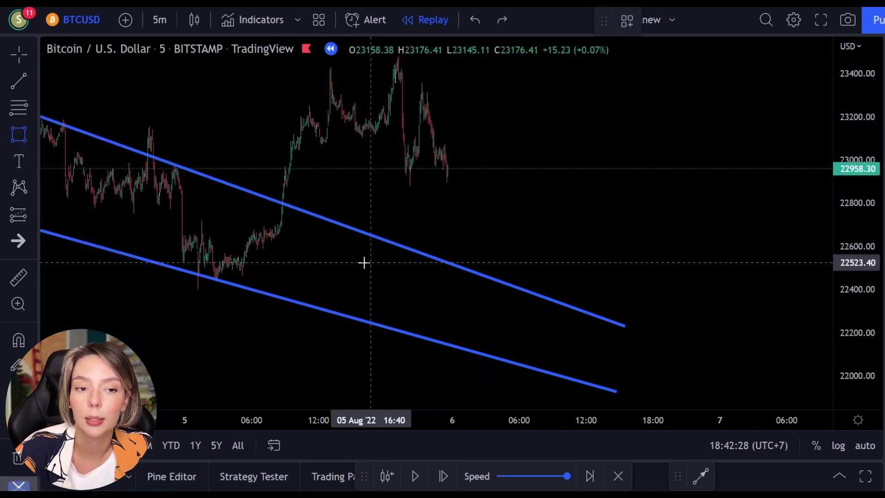
left_click_drag(284, 195, 798, 208)
left_click(517, 241)
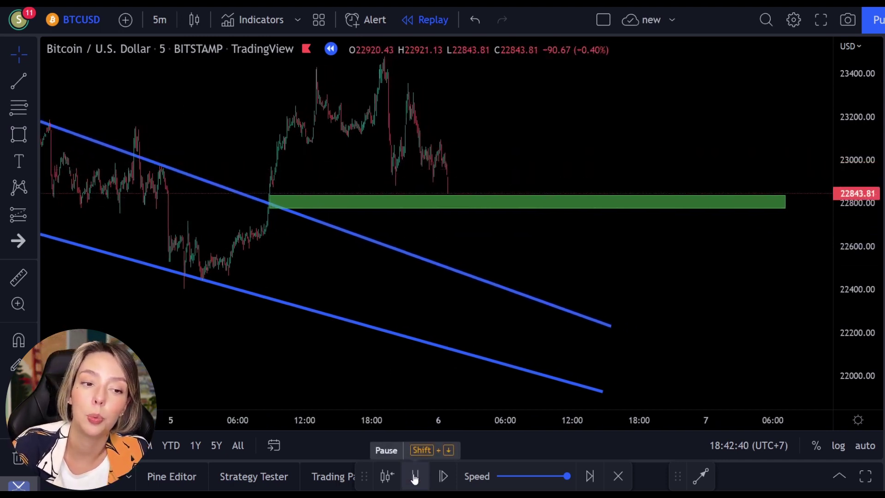
- Play the bar replay forward until price drops into the green support zone, and pause it there
left_click(414, 477)
left_click(414, 477)
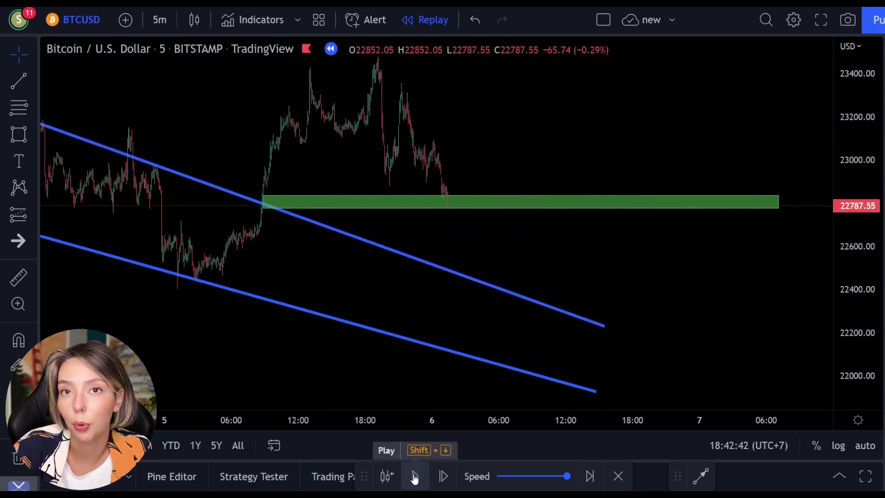
left_click(415, 477)
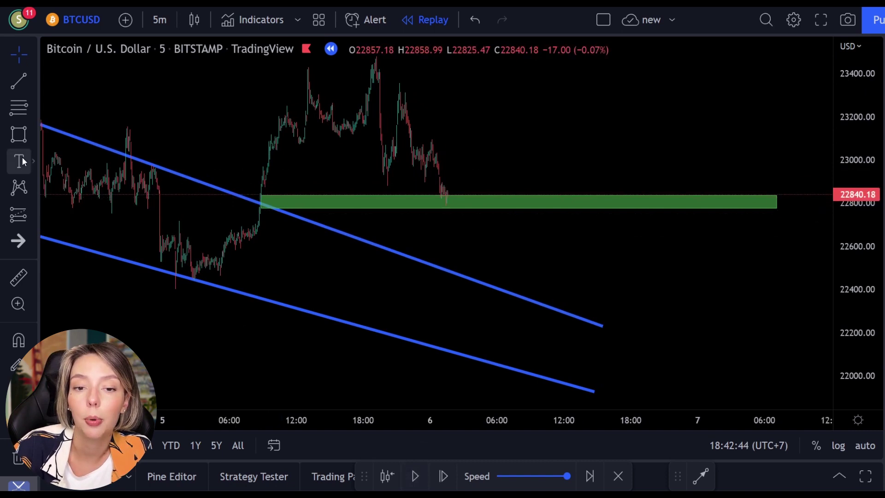
- Circle the candles touching the green support zone with the Brush, and undo the mark
left_click(25, 137)
left_click(73, 136)
mouse_move(481, 182)
left_mouse_down()
mouse_move(505, 217)
mouse_move(465, 173)
left_mouse_up()
key("ctrl+z")
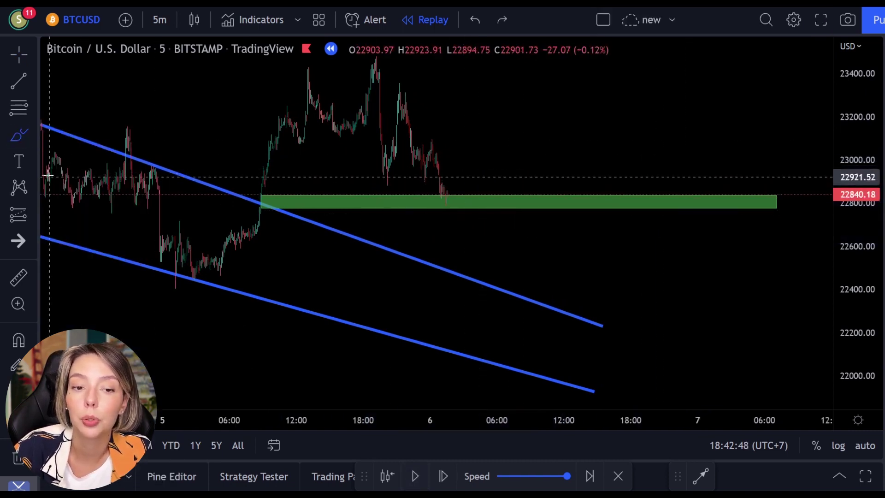
- Place a long position at the latest candle with entry 22835.72, stop 22732.76 and target 23288.75, and extend its width well beyond that candle
left_click(26, 210)
left_click(82, 203)
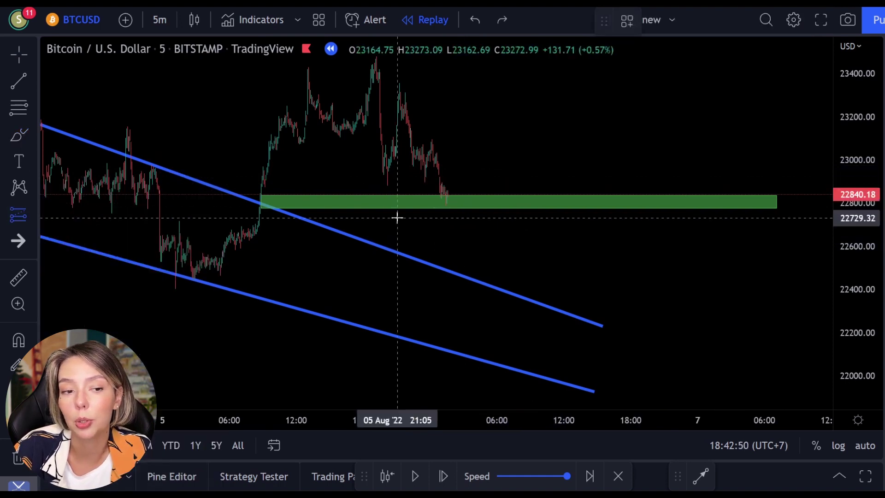
left_click(446, 196)
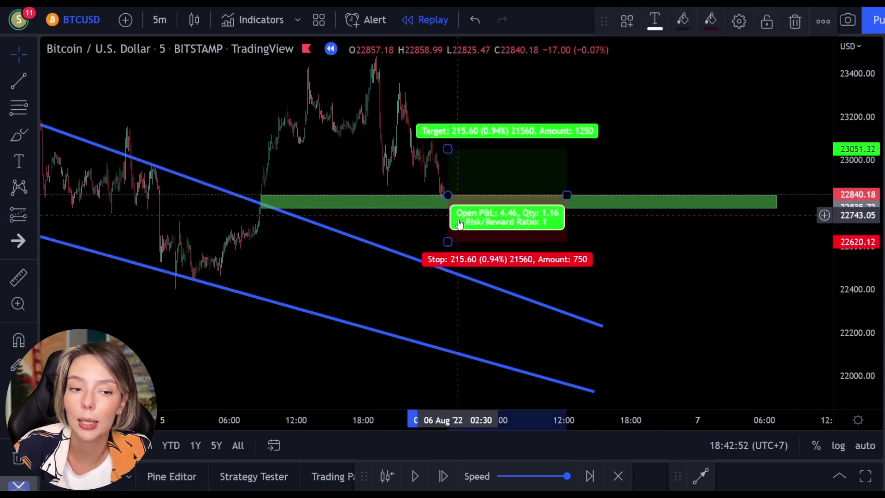
left_click_drag(447, 149, 447, 97)
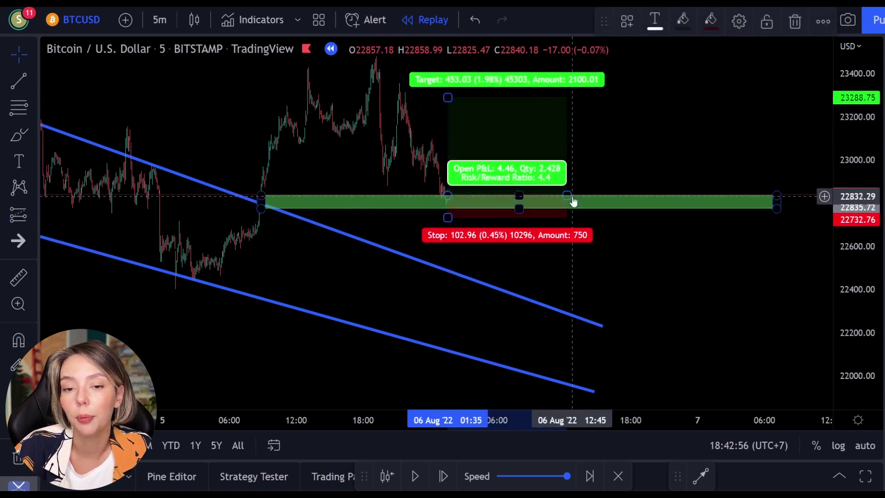
left_click_drag(566, 196, 708, 197)
- Play the bar replay until price reaches the long position's target, pause it, and shorten the position to end at the latest candles
left_click(415, 476)
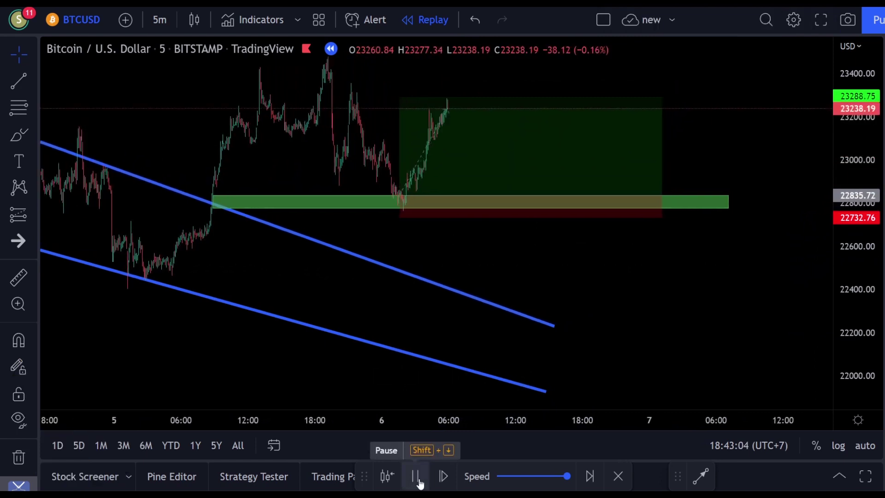
left_click(417, 479)
left_click(408, 190)
left_click_drag(648, 193, 441, 195)
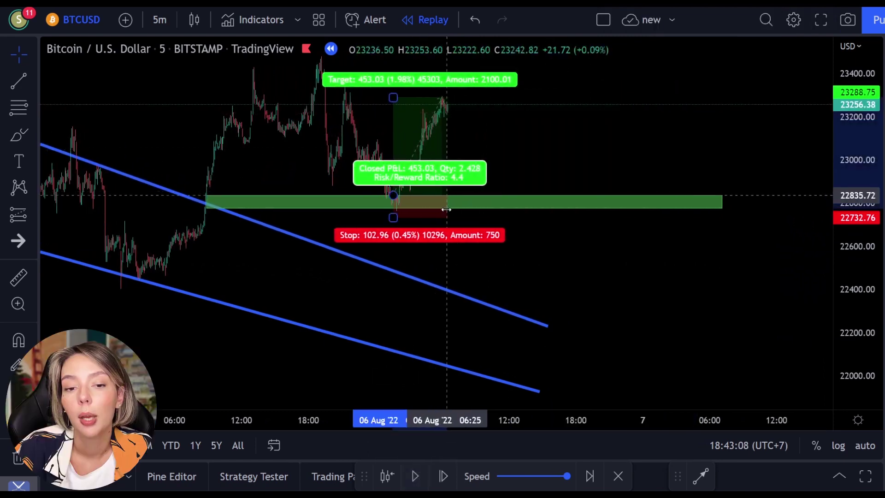
left_click(580, 290)
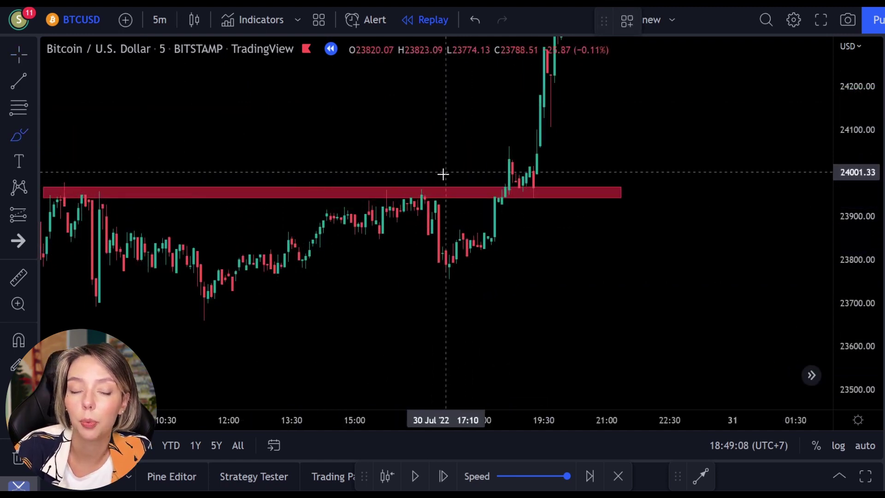
- With the Brush, circle the candles retesting the red zone and trace the breakout move upward, and undo the marking
left_click(526, 186)
mouse_move(526, 186)
left_mouse_down()
mouse_move(530, 204)
mouse_move(537, 188)
left_mouse_up()
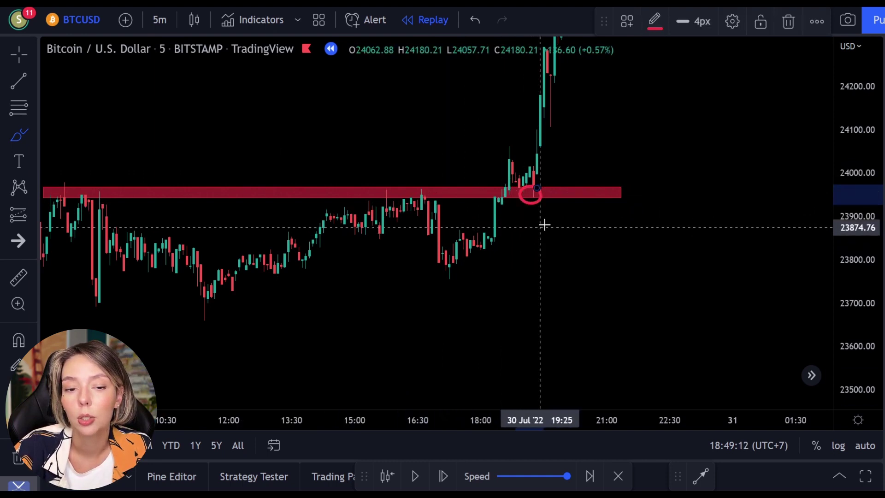
mouse_move(495, 204)
left_mouse_down()
mouse_move(513, 159)
mouse_move(549, 197)
mouse_move(607, 70)
left_mouse_up()
key("ctrl+z")
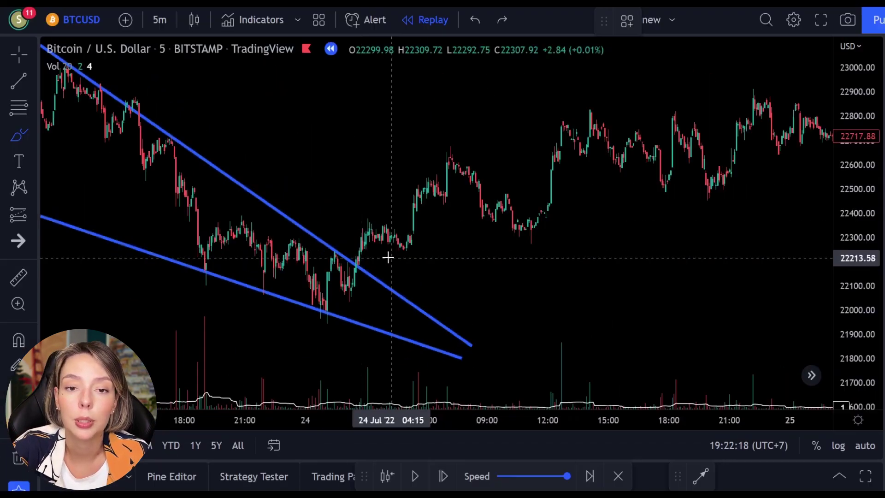
- Brush a path from the circled wedge breakout that runs sideways and rises steeply, and undo the path and the circle
mouse_move(354, 251)
left_mouse_down()
mouse_move(325, 248)
mouse_move(365, 274)
mouse_move(369, 255)
mouse_move(401, 224)
mouse_move(406, 262)
mouse_move(421, 228)
mouse_move(497, 238)
mouse_move(548, 187)
mouse_move(554, 106)
left_mouse_up()
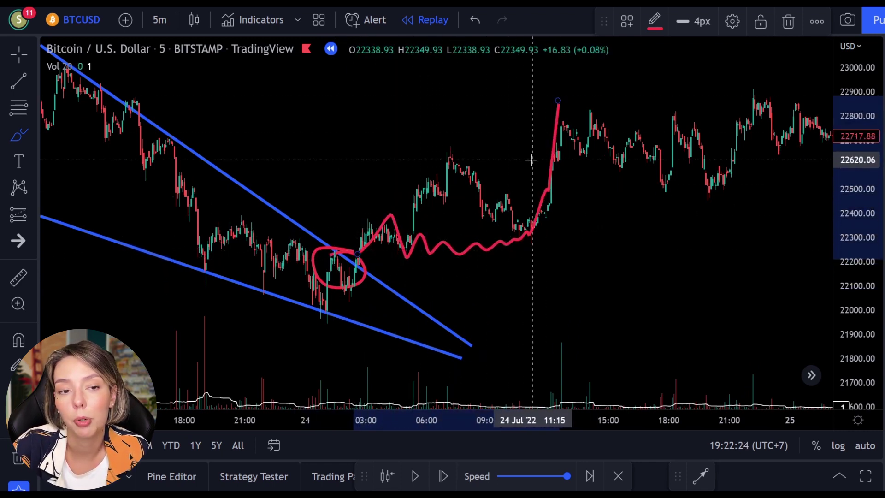
key("ctrl+z")
key("ctrl+z")
- Brush a stroke from the wedge breakout across the area below the candles, cross it out, and undo the marks
mouse_move(357, 266)
left_mouse_down()
mouse_move(583, 264)
mouse_move(736, 276)
left_mouse_up()
left_click_drag(560, 251, 629, 302)
left_click_drag(599, 253, 551, 298)
key("ctrl+z")
key("ctrl+z")
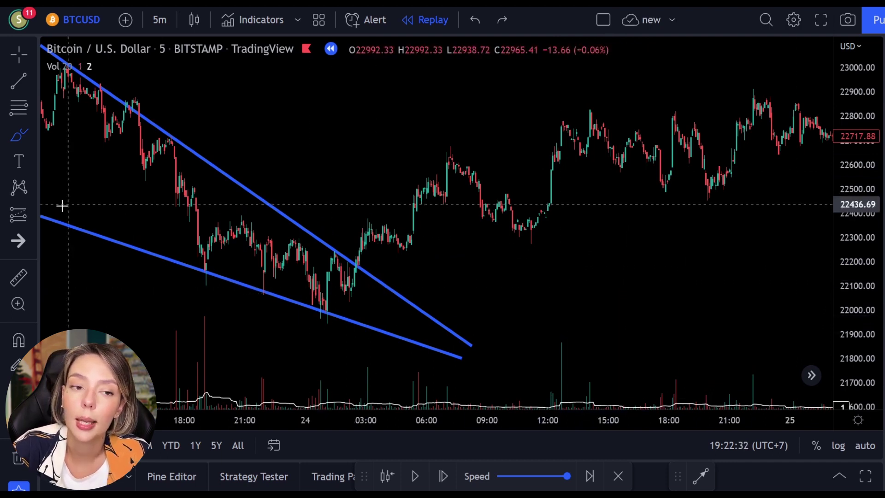
- Place a long position after the wedge breakout with entry 22280.82, stop 22164.68 and target 22730.08, extended to about 18:00 on 24 July
left_click(33, 214)
left_click(58, 206)
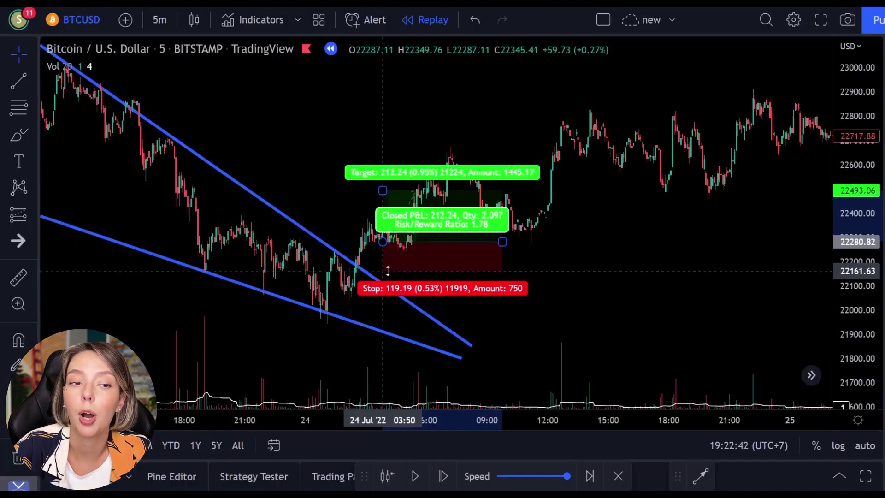
left_click_drag(383, 189, 383, 133)
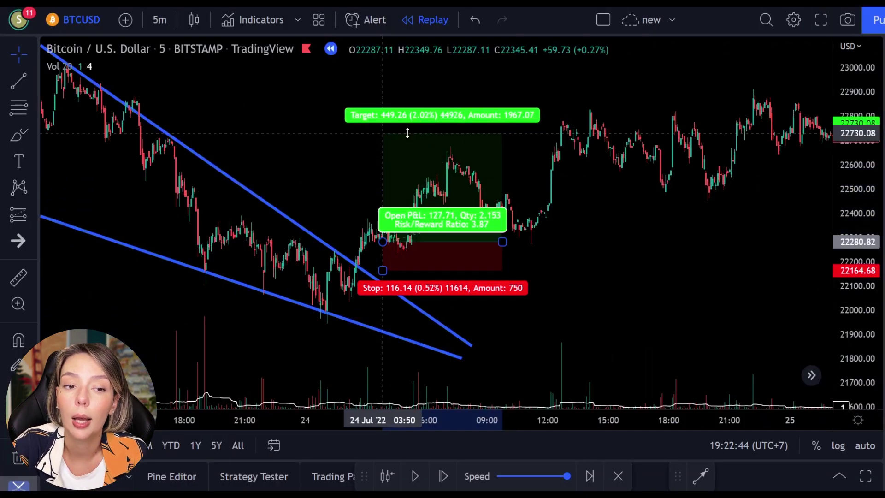
left_click_drag(502, 242, 668, 221)
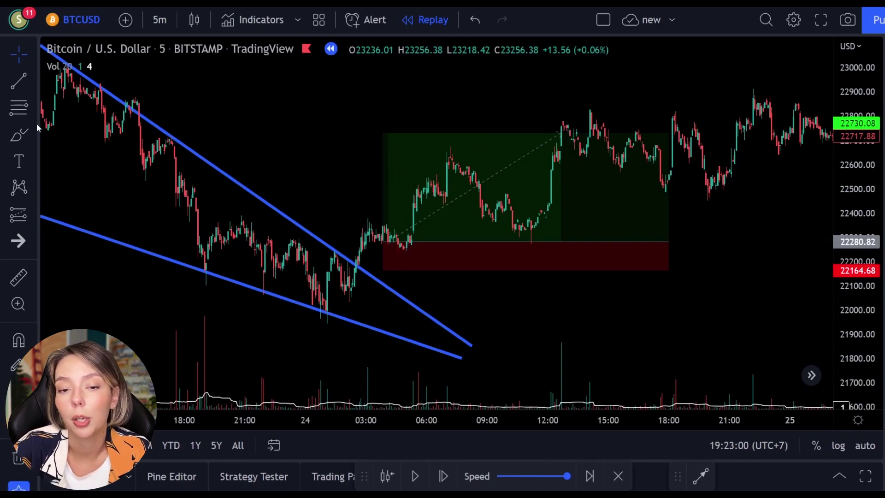
- Trace a wavy line above the volume bars beneath the long position with the Brush, and undo it
left_click(24, 134)
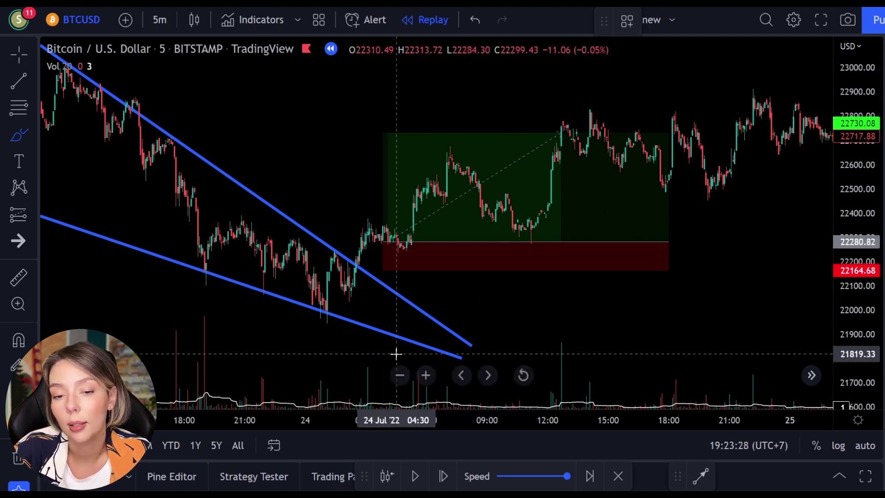
left_click_drag(465, 365, 409, 363)
mouse_move(470, 374)
left_mouse_down()
mouse_move(567, 341)
mouse_move(587, 371)
mouse_move(640, 363)
left_mouse_up()
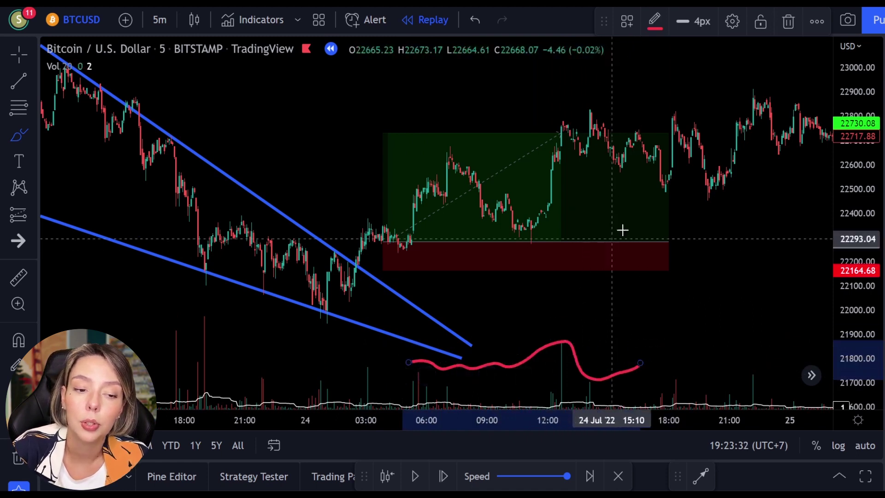
key("ctrl+z")
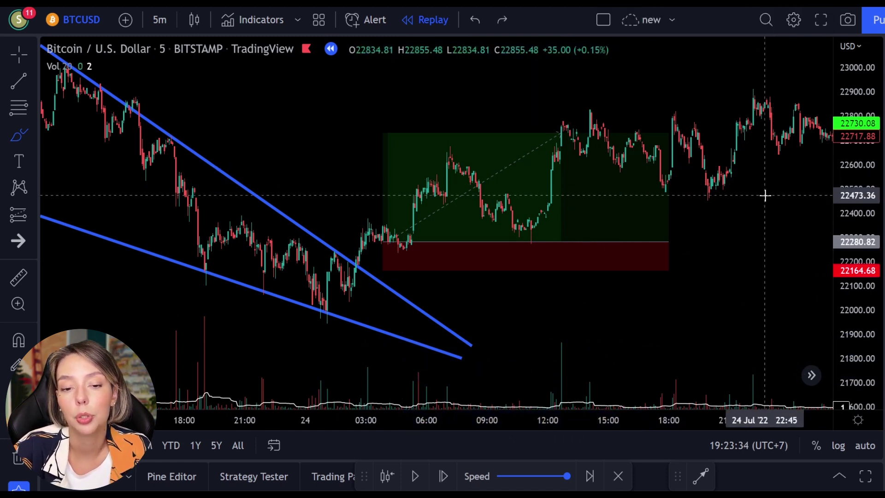